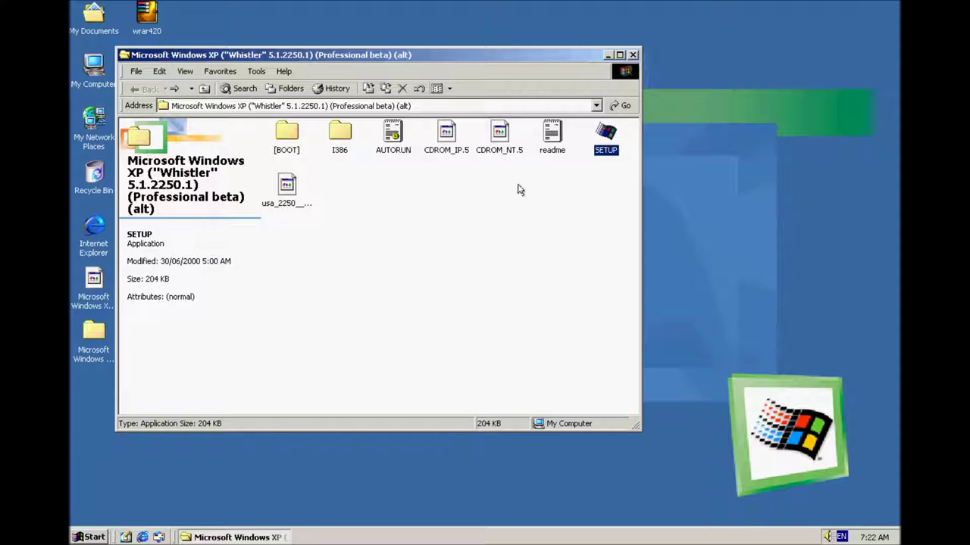
Step: Run SETUP from the Whistler folder and start the recommended upgrade to Windows 2000, accepting the license agreement
double_click(606, 135)
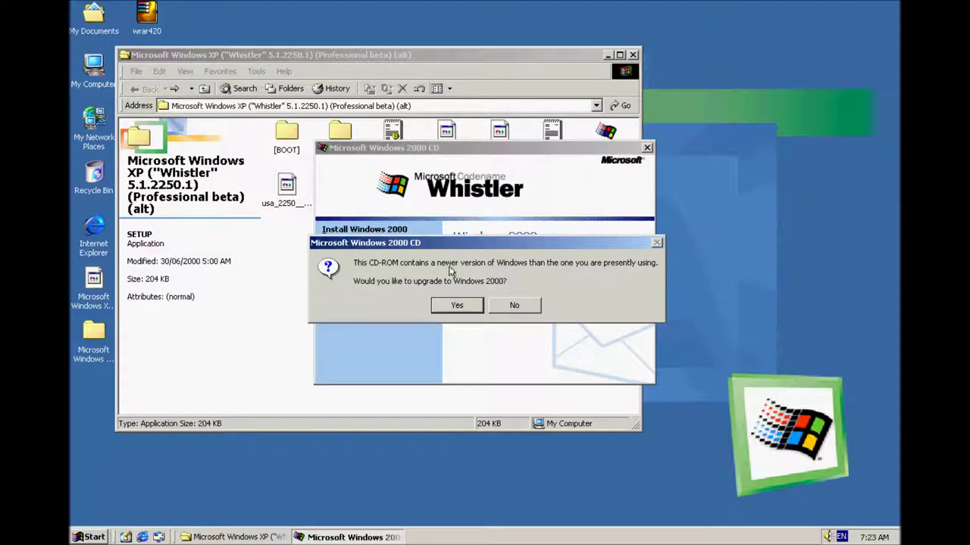
left_click(459, 305)
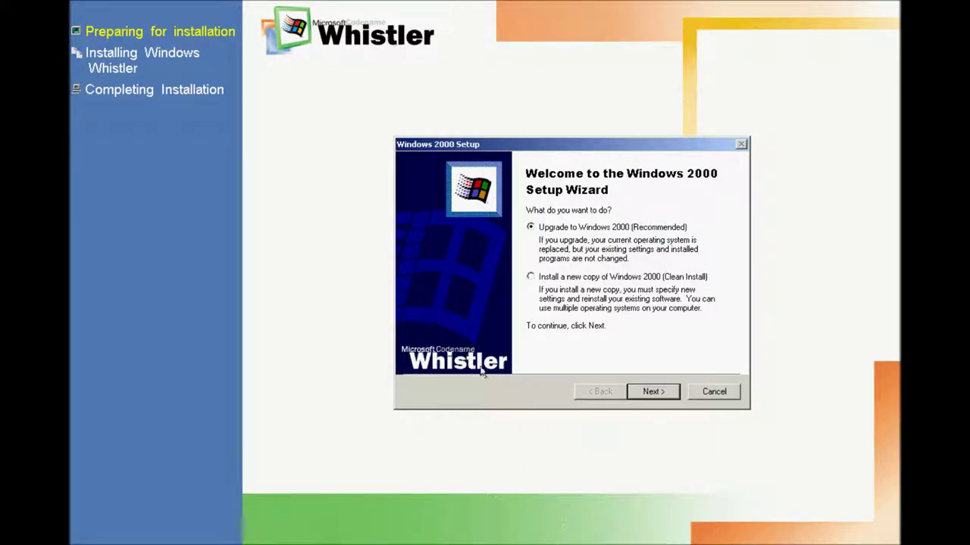
left_click(649, 391)
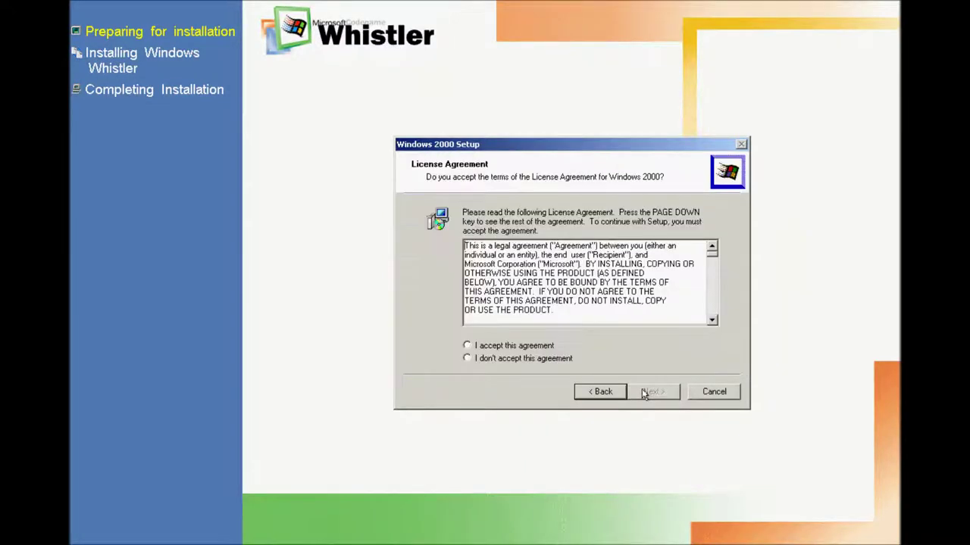
left_click(509, 347)
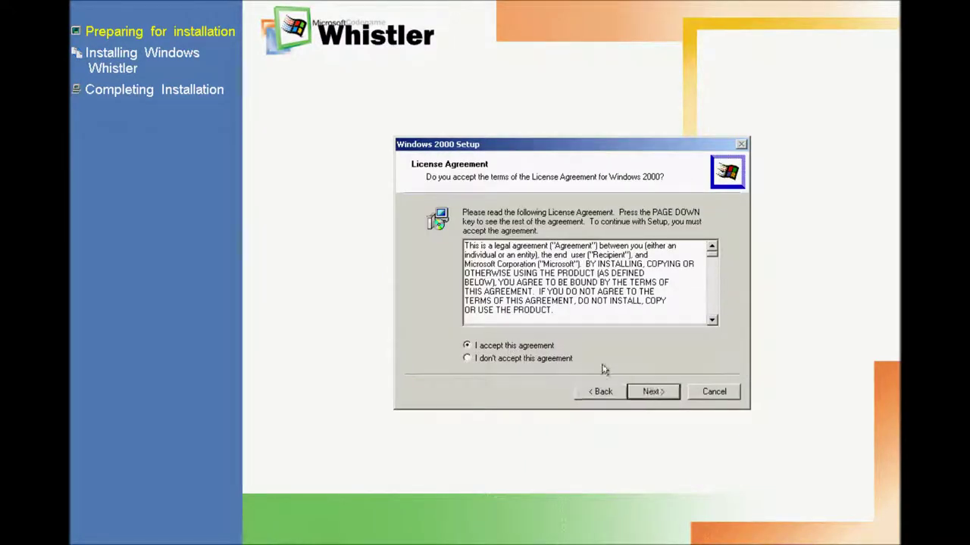
left_click(652, 393)
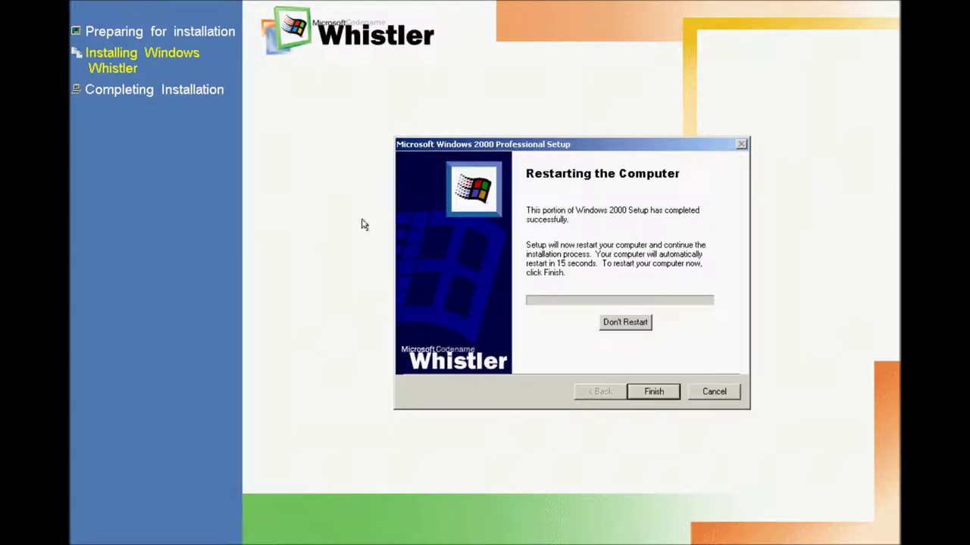
Step: Decline Setup's automatic restart, close the Whistler folder window and restart the computer manually
left_click(600, 324)
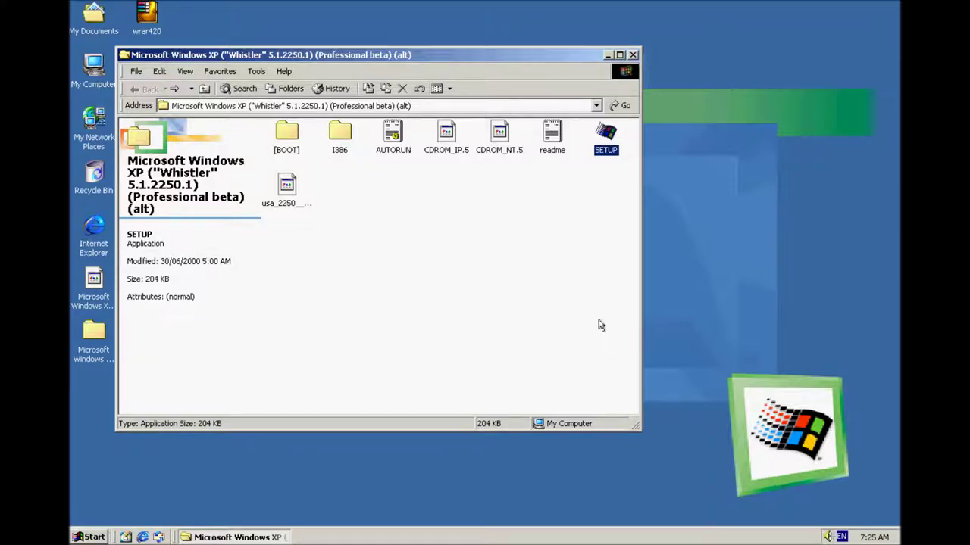
left_click(632, 55)
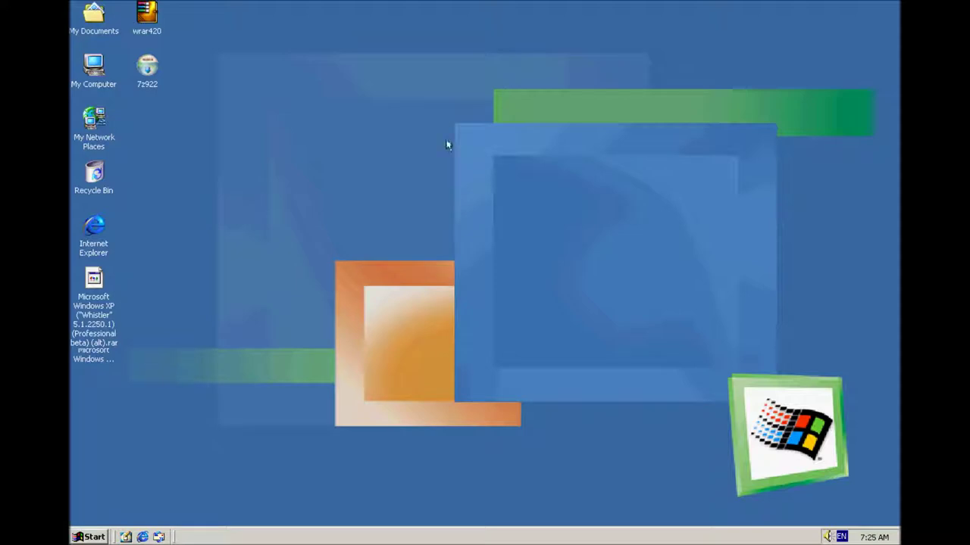
left_click(94, 535)
left_click(103, 518)
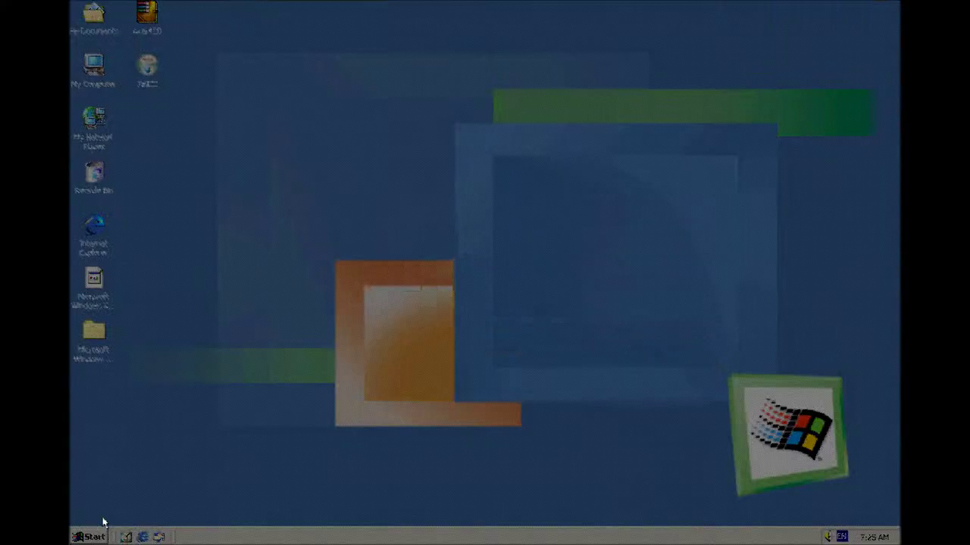
left_click(491, 286)
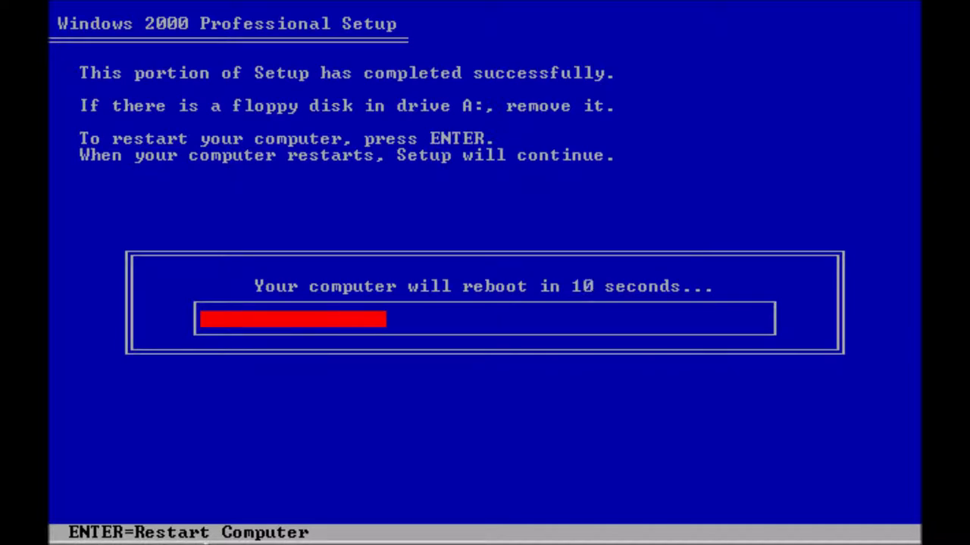
Step: Restart the computer immediately after the text-mode portion of Setup and again once Windows is installed
key("Return")
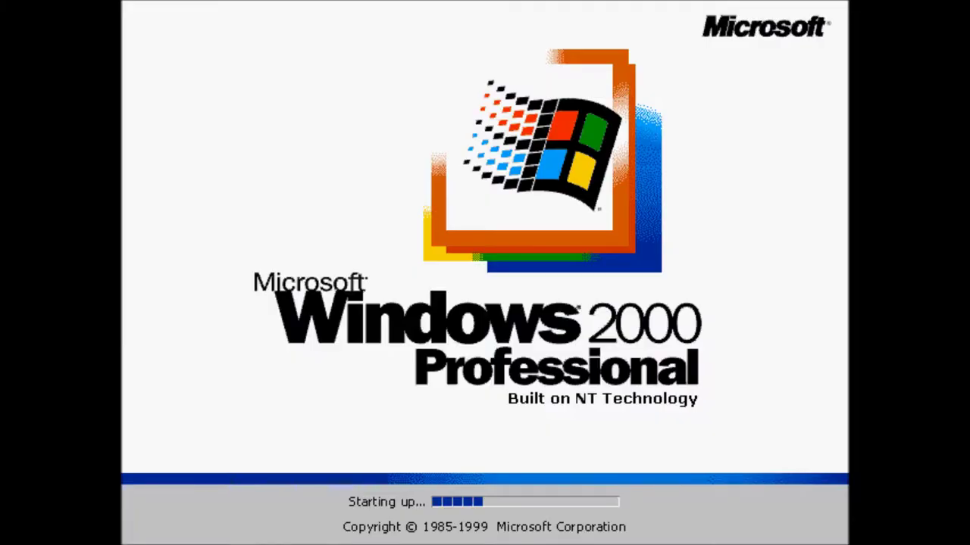
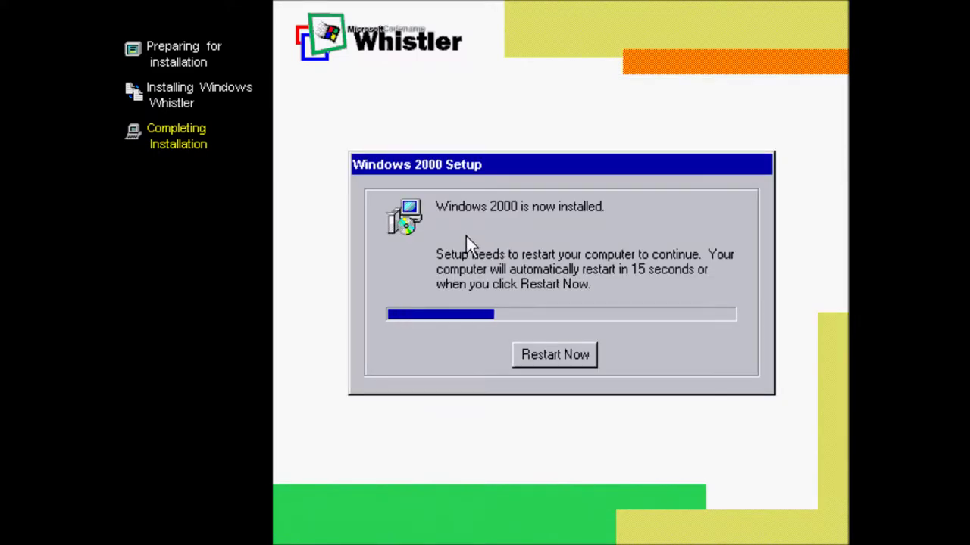
left_click(569, 354)
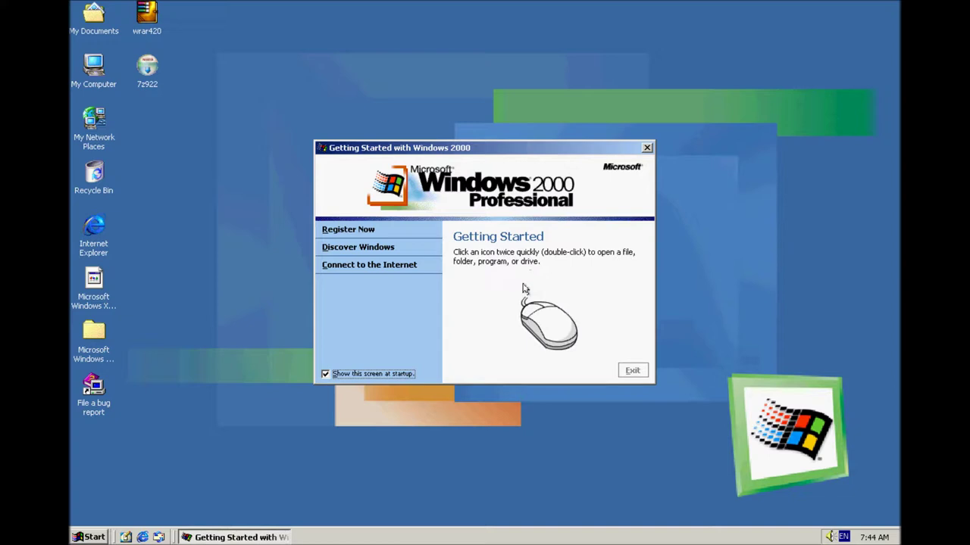
Step: Exit the Getting Started with Windows 2000 screen and look at the Start menu
left_click(632, 372)
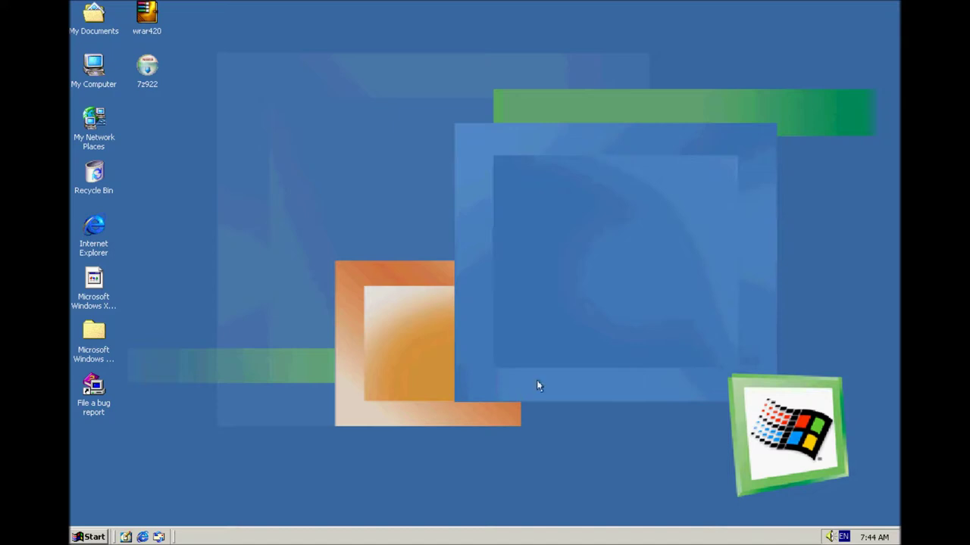
left_click(101, 538)
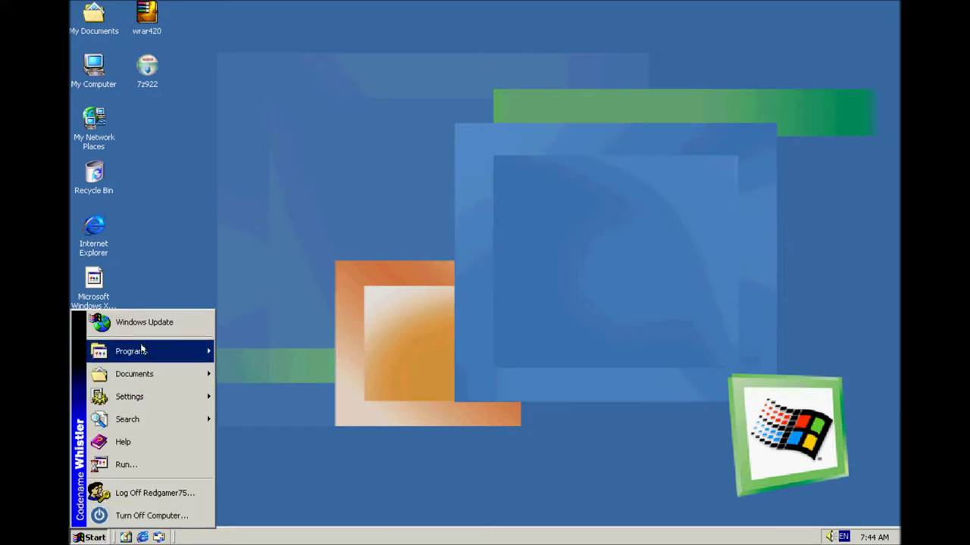
left_click(464, 268)
Step: Open the desktop's Display Properties and view the Themes and Background settings
right_click(387, 257)
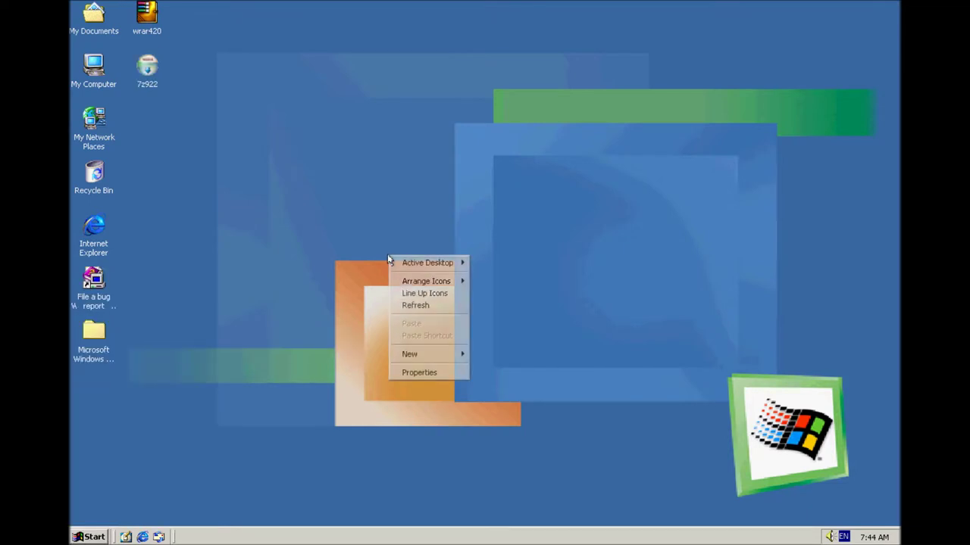
left_click(418, 372)
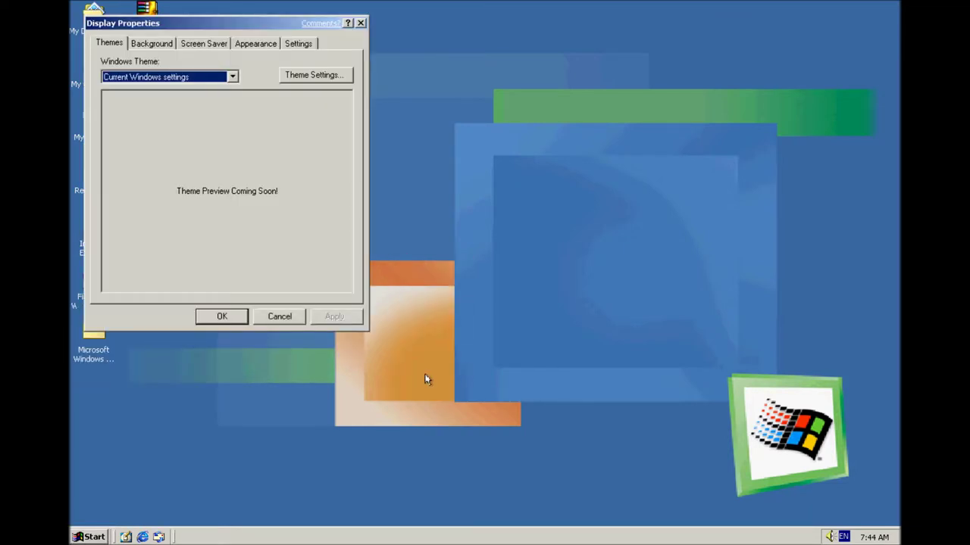
left_click(157, 44)
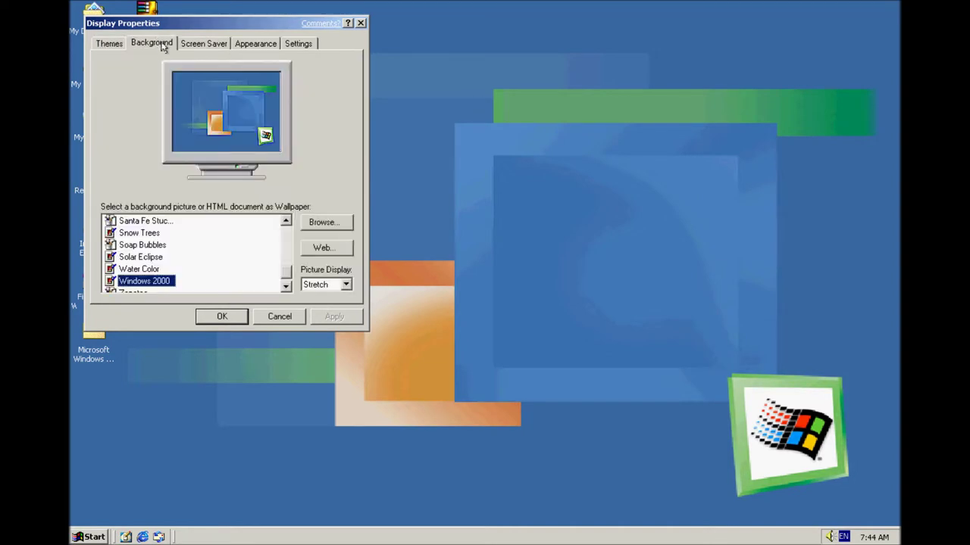
Step: View the list of available screen savers and preview 3D Flying Objects (OpenGL) full screen
left_click(190, 45)
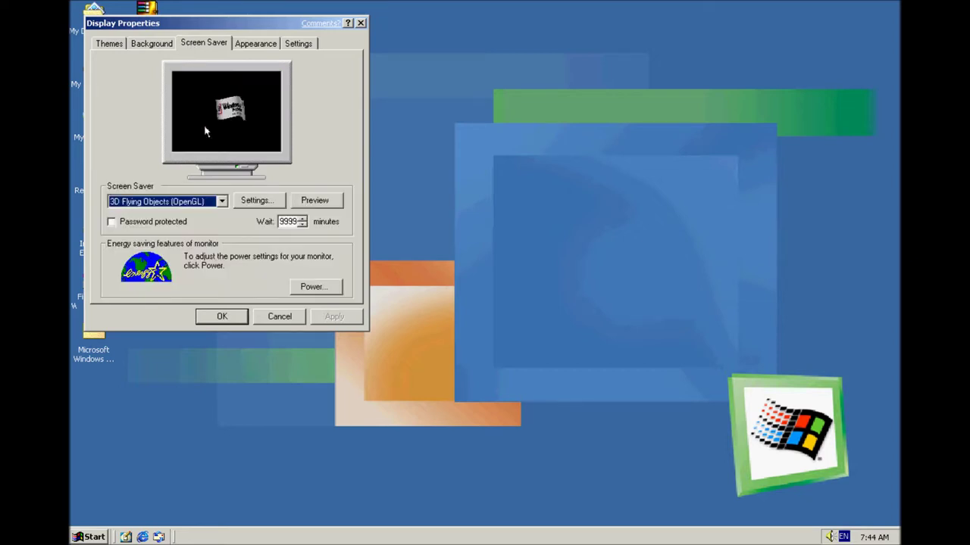
left_click(198, 198)
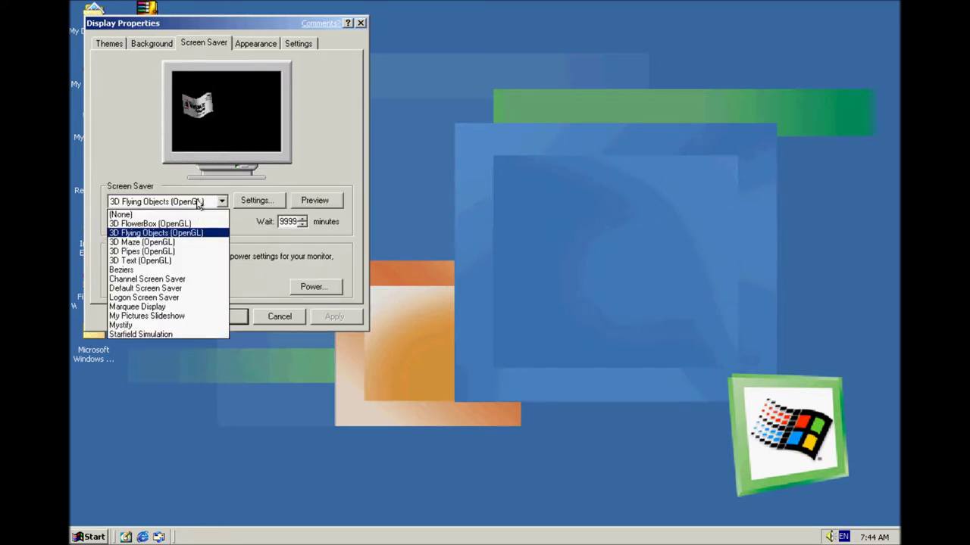
left_click(198, 201)
left_click(335, 200)
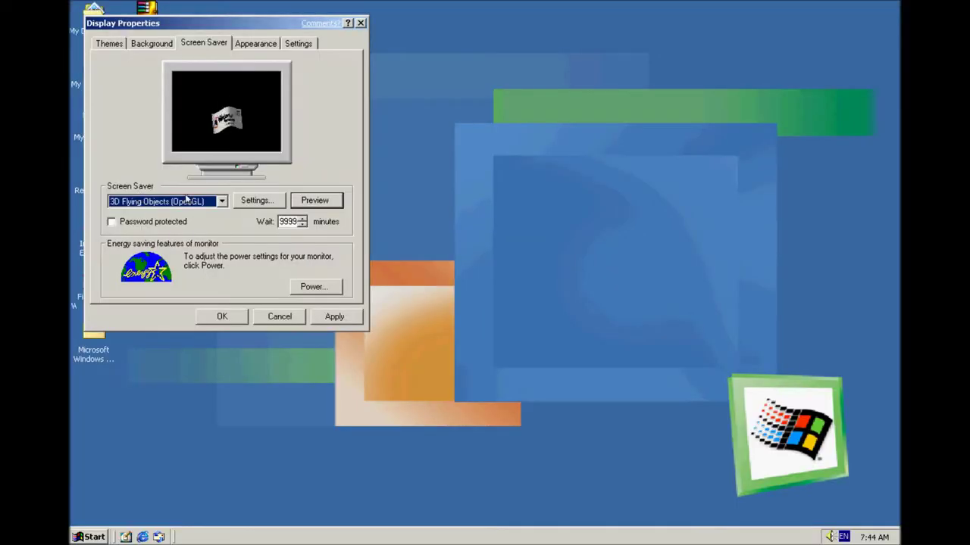
Step: Try the 3D Text (OpenGL) and Channel screen savers, and preview the Default Screen Saver full screen
left_click(199, 201)
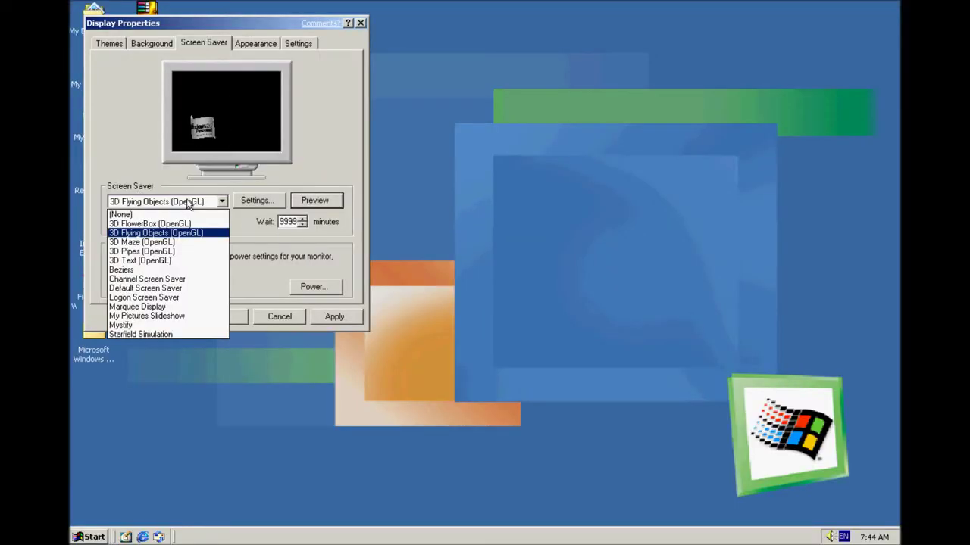
left_click(182, 260)
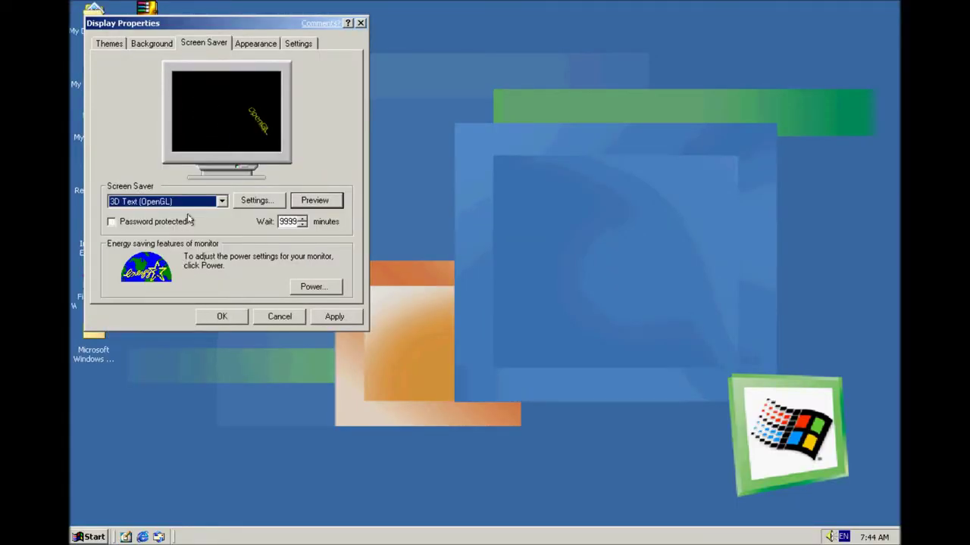
left_click(204, 201)
left_click(185, 279)
left_click(195, 203)
left_click(194, 289)
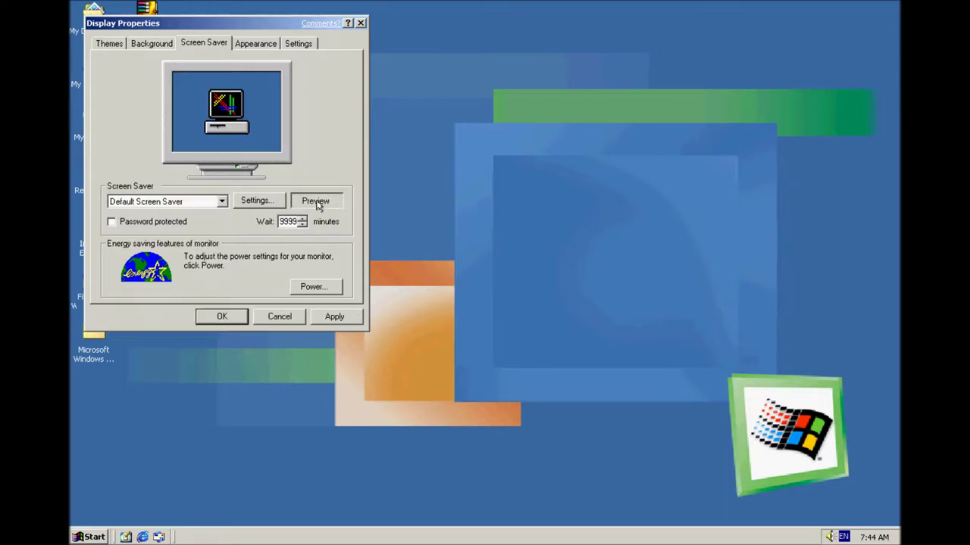
left_click(315, 201)
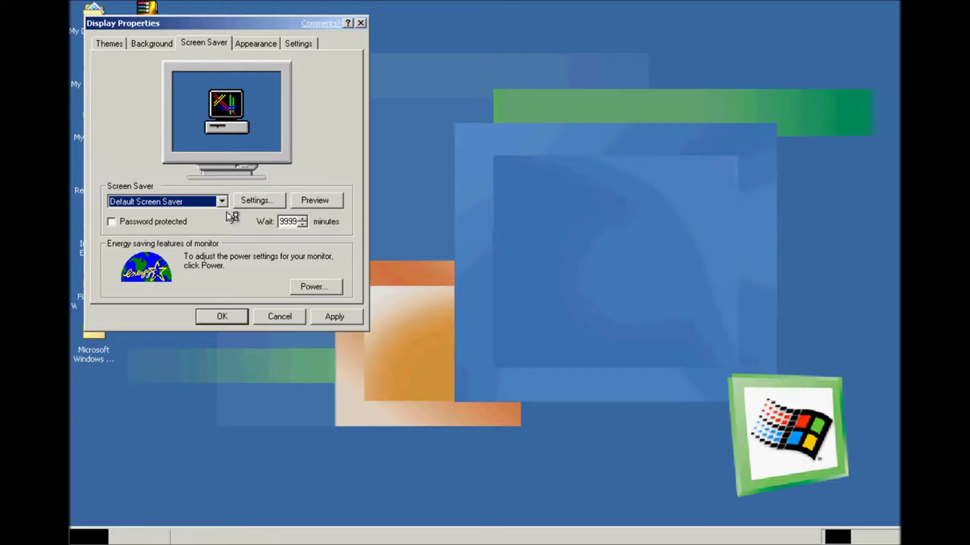
Step: Select the Logon Screen Saver and preview it full screen
left_click(198, 201)
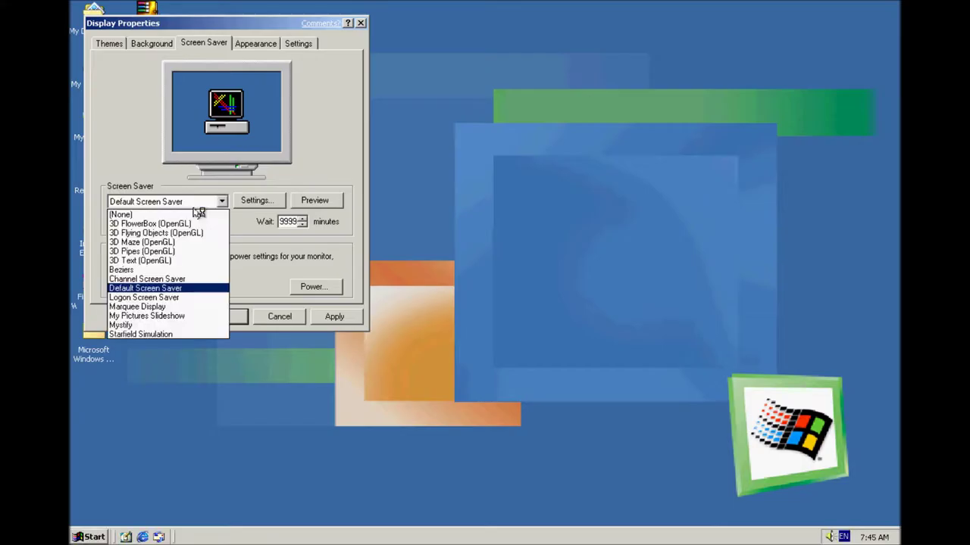
left_click(199, 298)
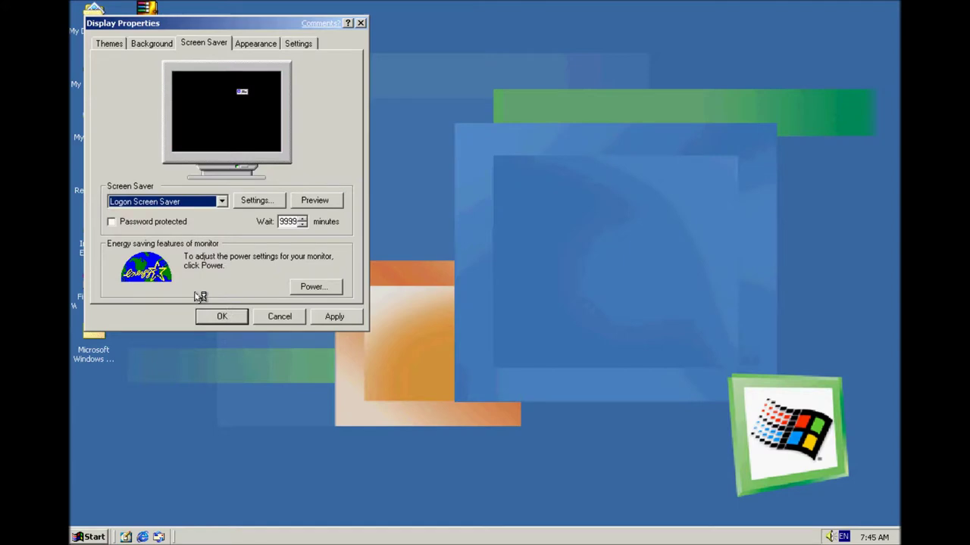
left_click(328, 199)
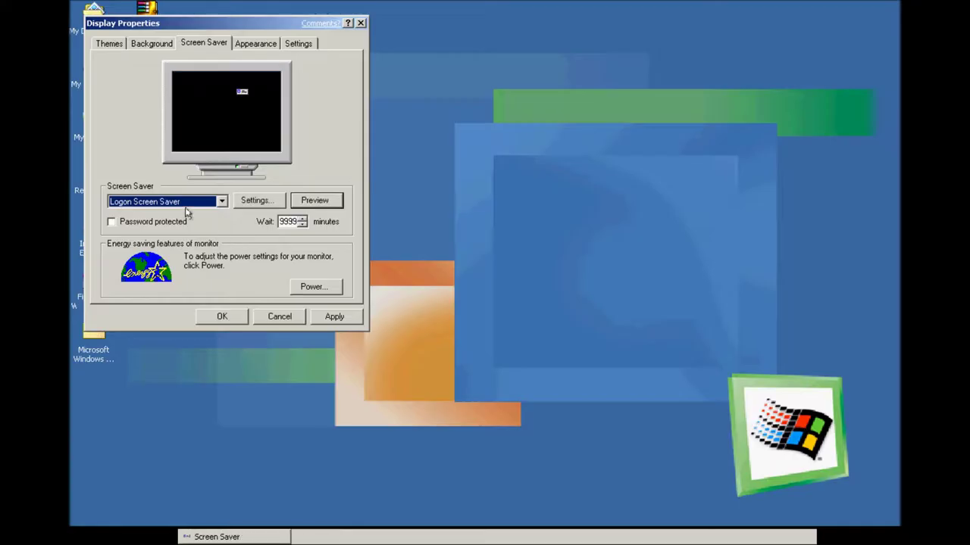
Step: Set the visual style to Professional, confirm the display settings and check the Start menu in the new style
left_click(258, 43)
left_click(213, 222)
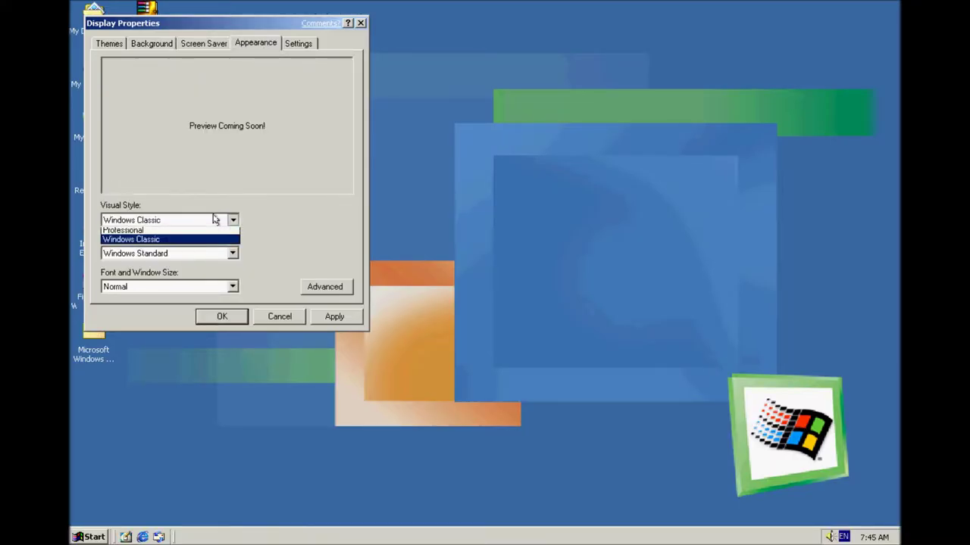
left_click(212, 231)
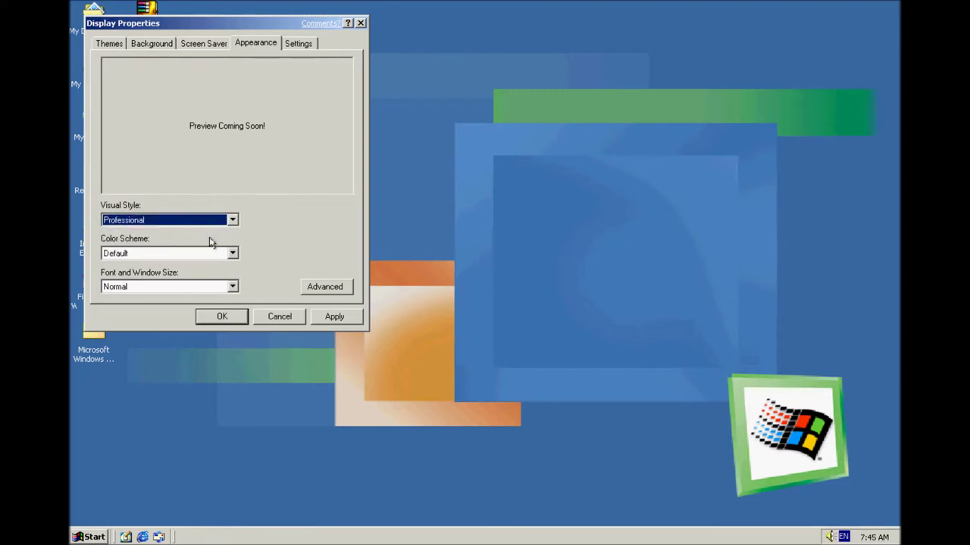
left_click(220, 317)
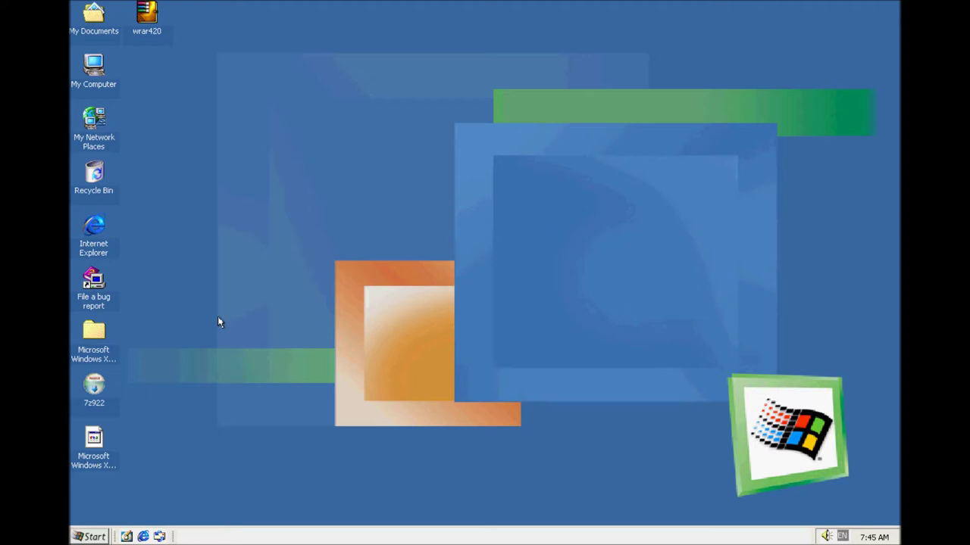
left_click(91, 535)
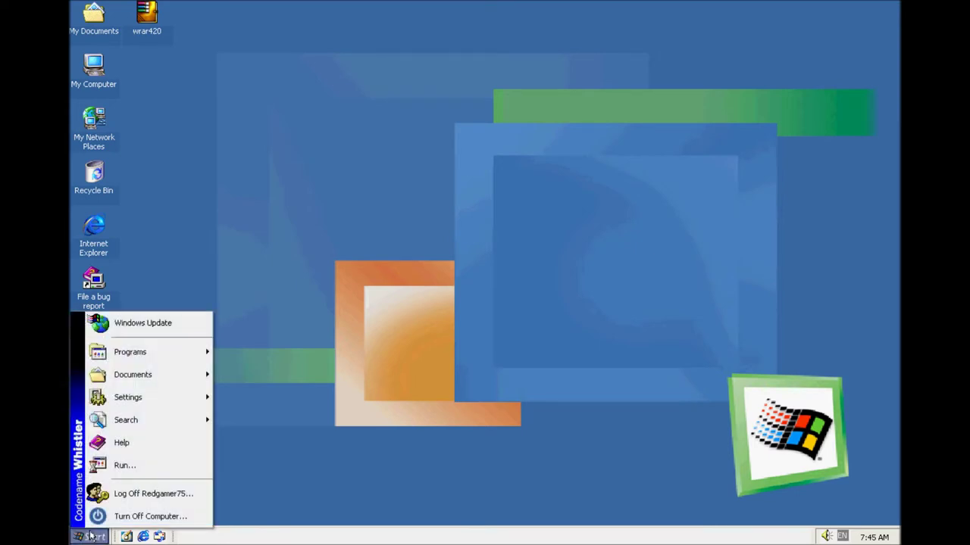
left_click(89, 536)
Step: Open the WINNT folder on Local Disk (C:) from My Computer and look through its contents
double_click(94, 67)
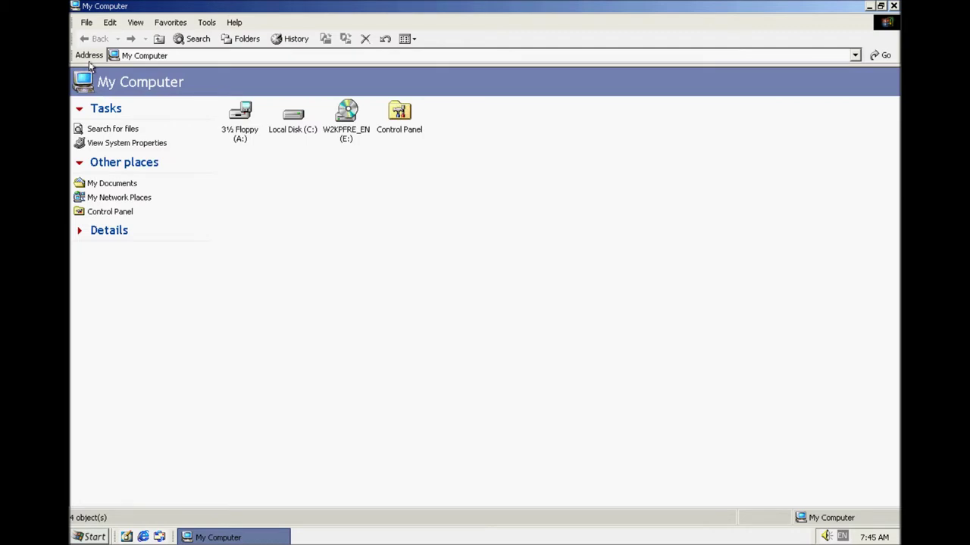
double_click(286, 119)
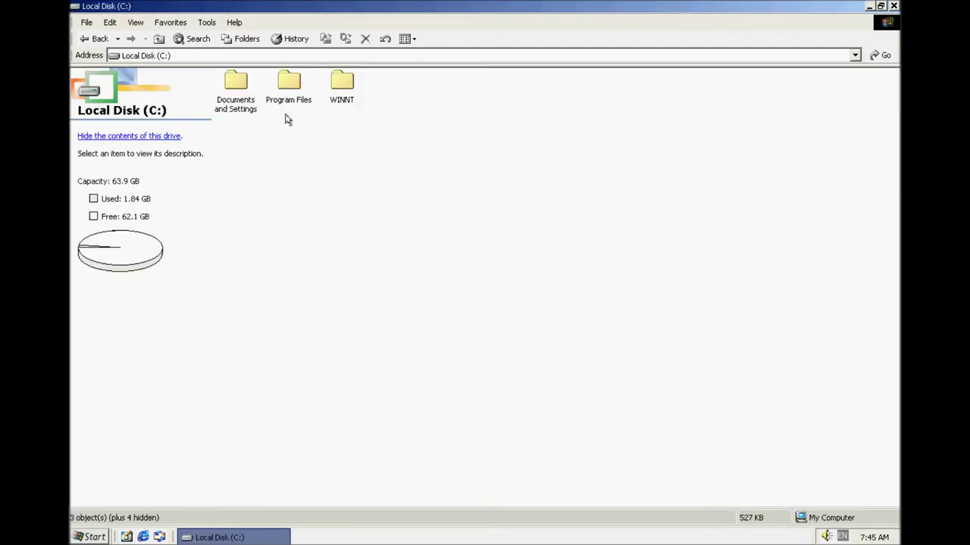
double_click(341, 85)
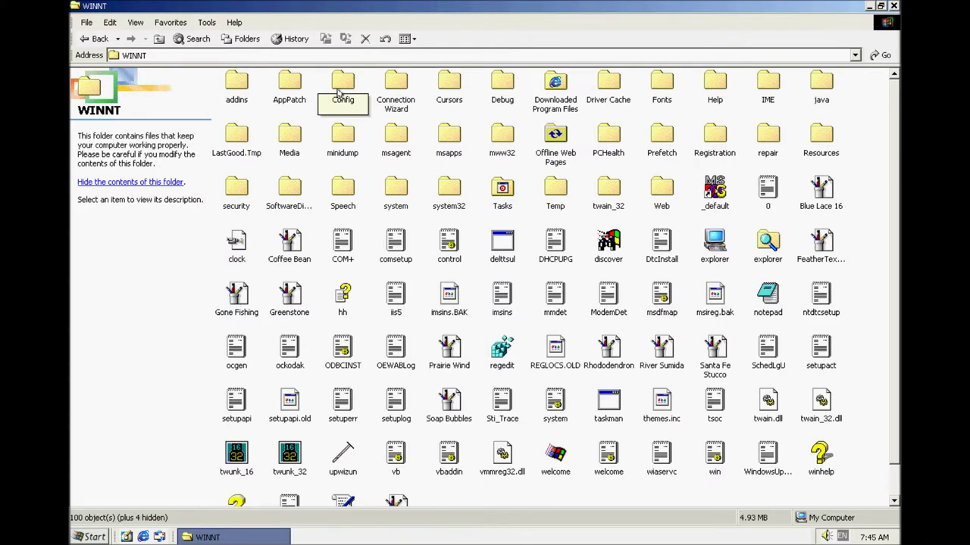
scroll(337, 95, "down", 1)
scroll(333, 99, "up", 1)
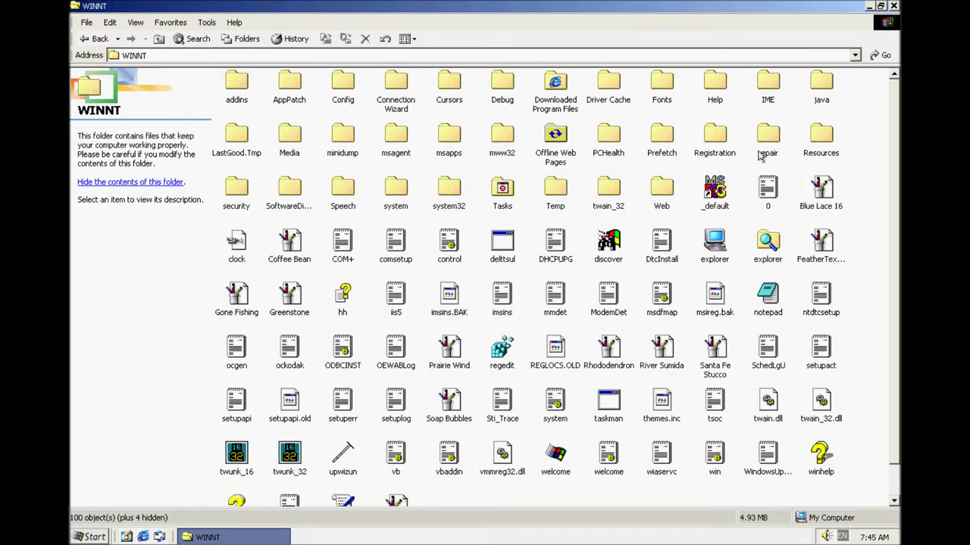
Step: Look into the system folder inside WINNT, then open system32 and browse down to its setup files
left_click(455, 190)
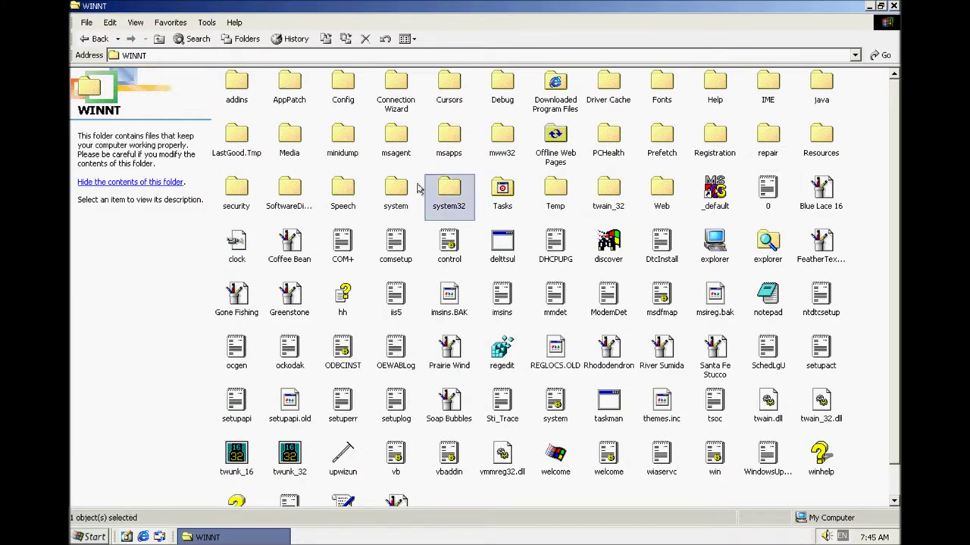
double_click(398, 188)
left_click(94, 38)
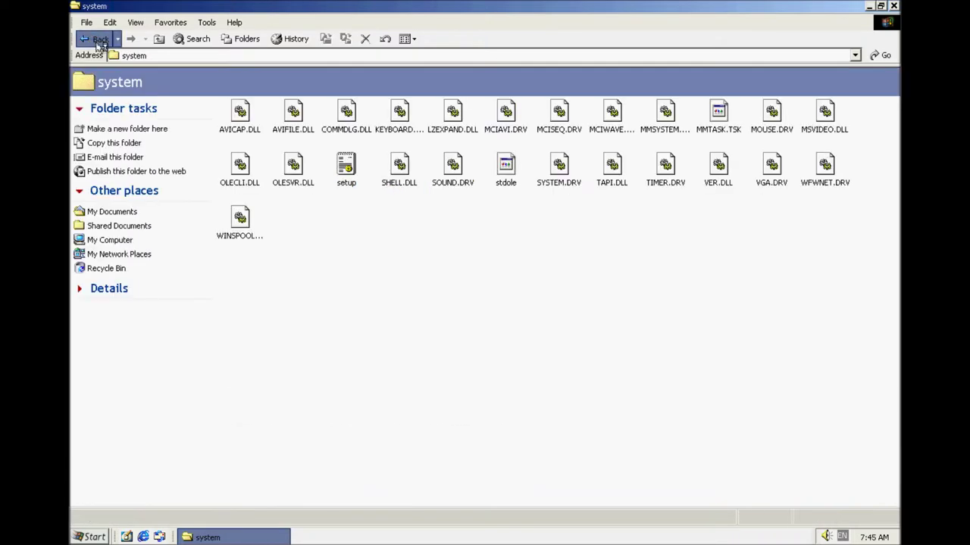
left_click(447, 159)
scroll(428, 292, "down", 10)
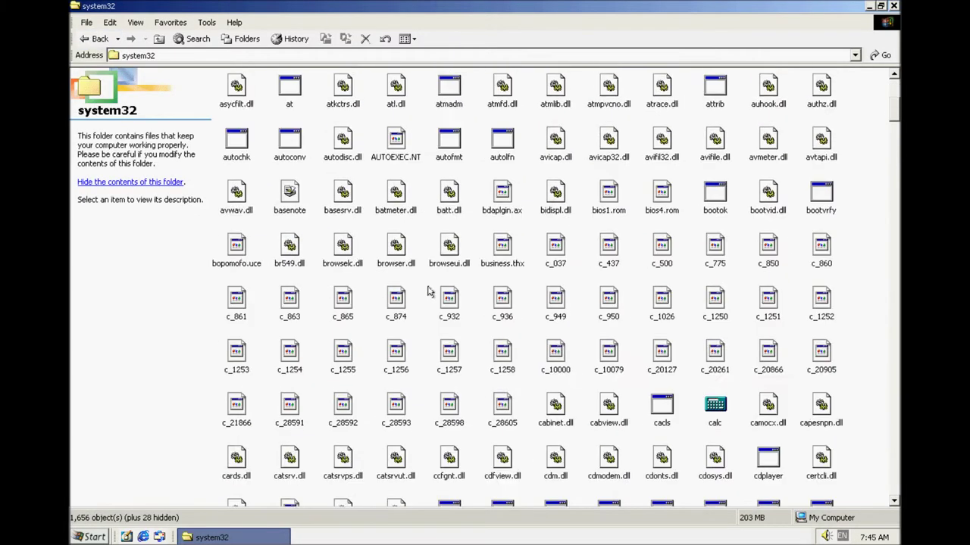
left_click_drag(892, 125, 894, 419)
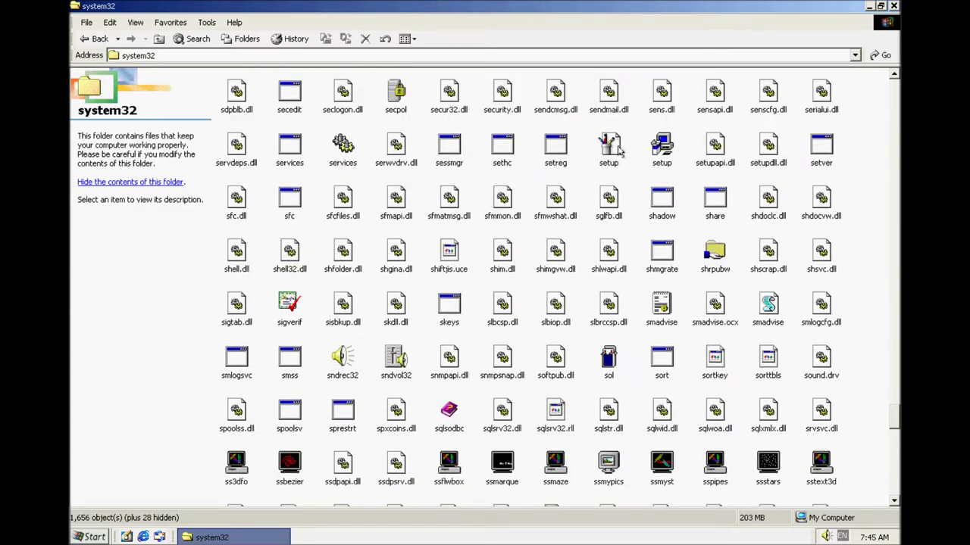
Step: View the setup image from system32, enlarge its Windows logo, and close the image and the folder window
double_click(613, 148)
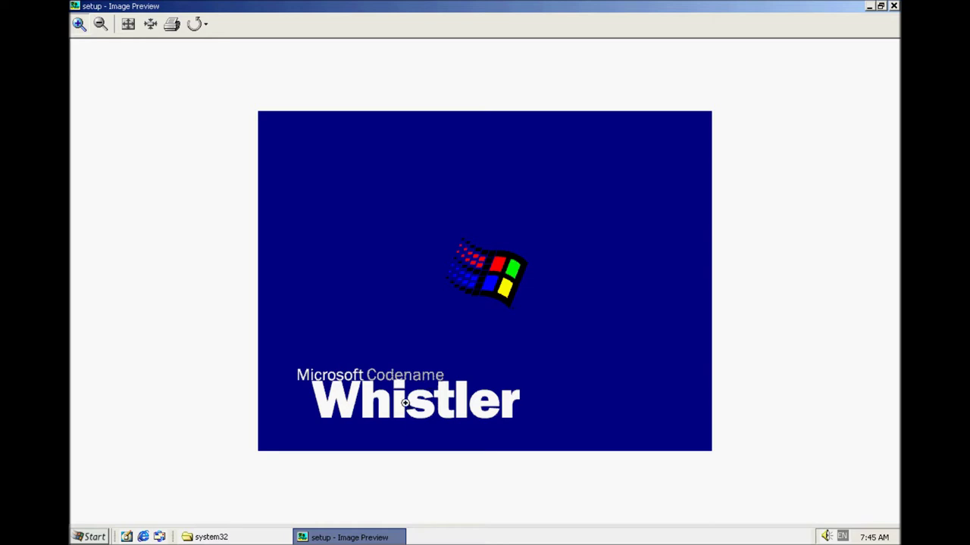
left_click(508, 280)
left_click(493, 283)
left_click(474, 280)
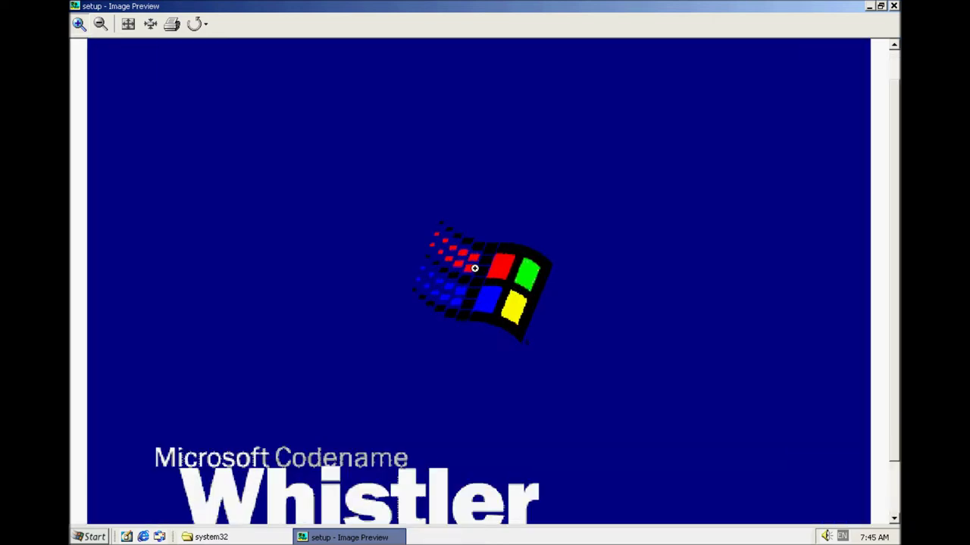
left_click(479, 285)
left_click(485, 282)
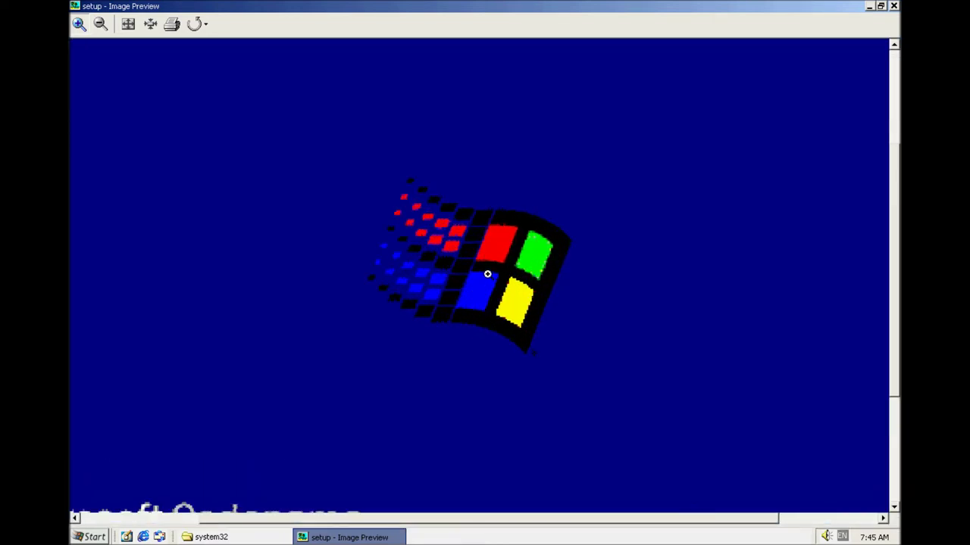
left_click(487, 232)
left_click(457, 380)
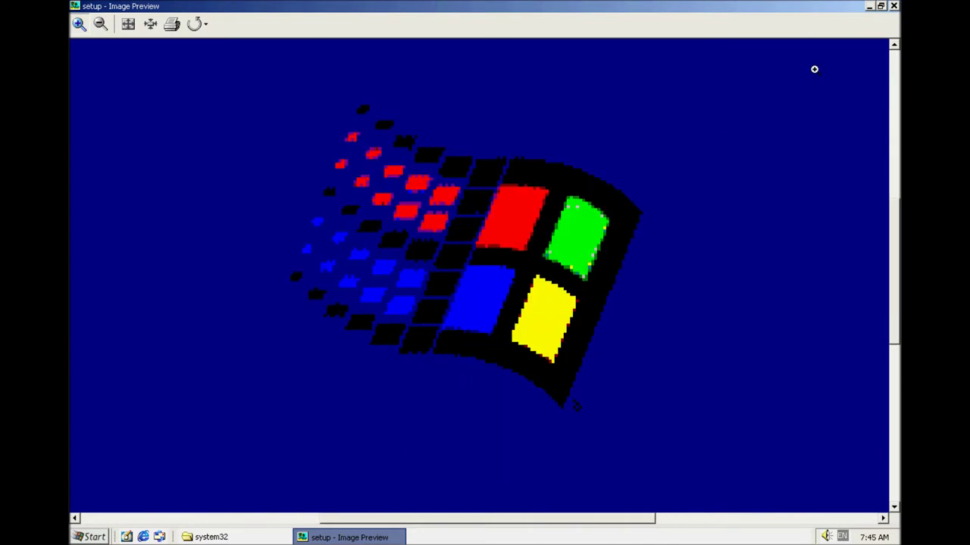
left_click(893, 6)
left_click(893, 6)
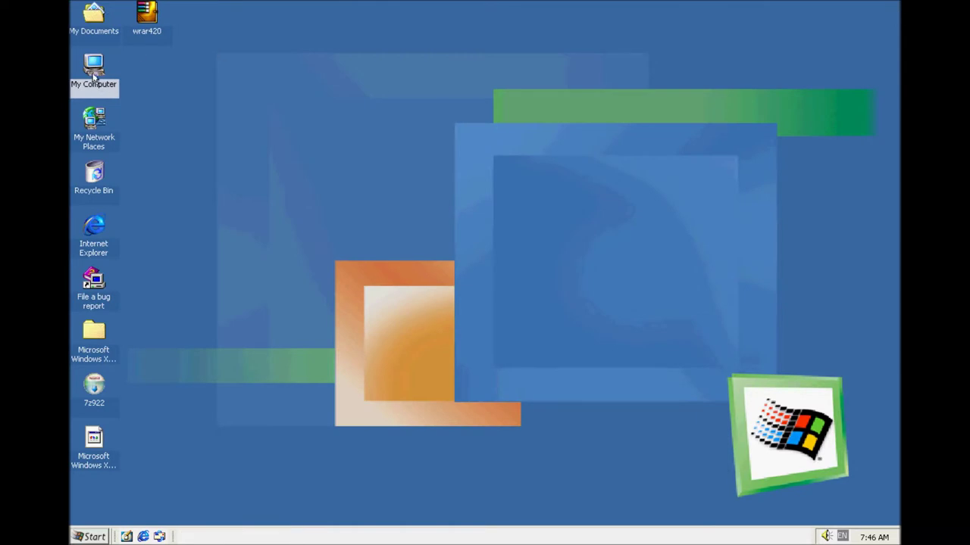
Step: Run the command that shows the About Windows information, read the version and build details, and close it
left_click(89, 537)
left_click(117, 471)
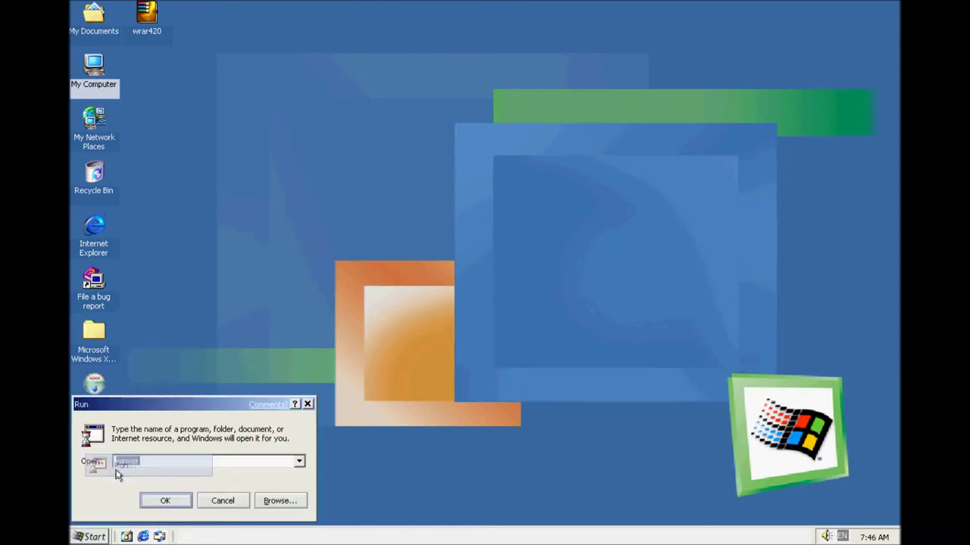
left_click(152, 494)
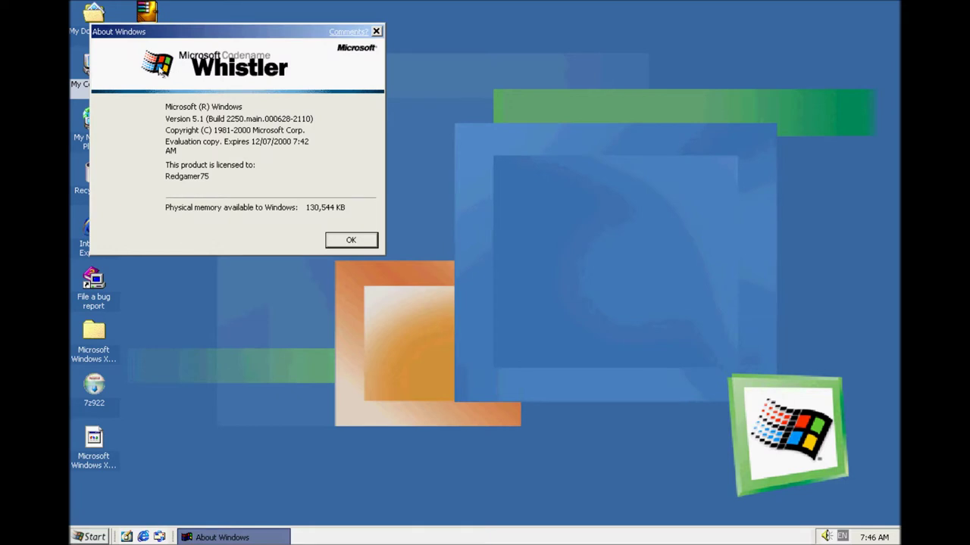
left_click(337, 241)
Step: Check the general system information in the properties of My Computer and close them
right_click(91, 71)
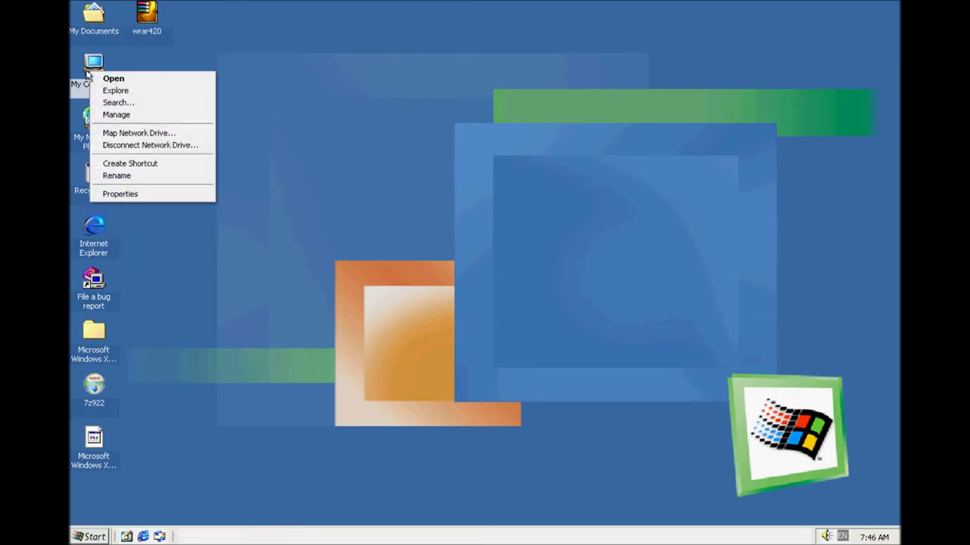
left_click(118, 193)
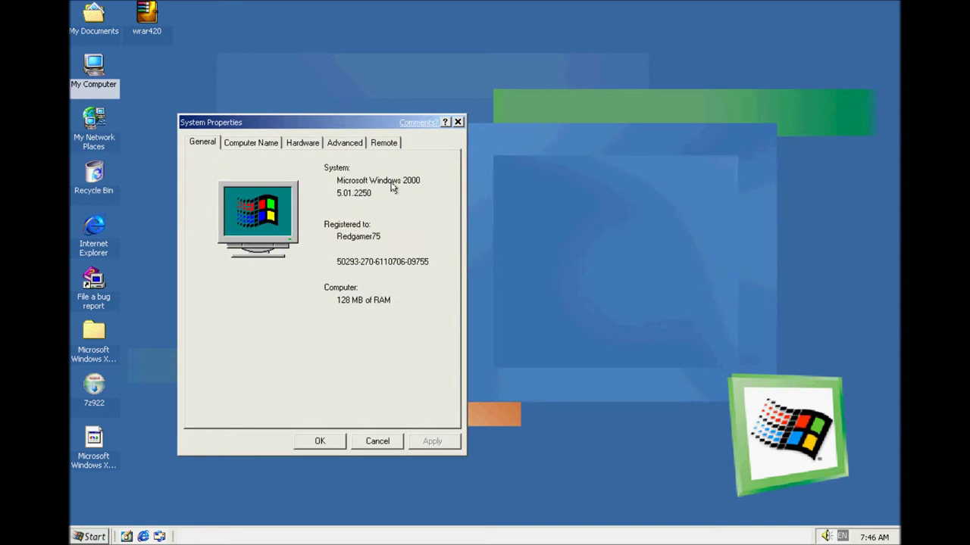
left_click(319, 442)
Step: Open the advanced appearance settings of the desktop's display properties to view the desktop icon and visual effects options
right_click(340, 330)
left_click(370, 444)
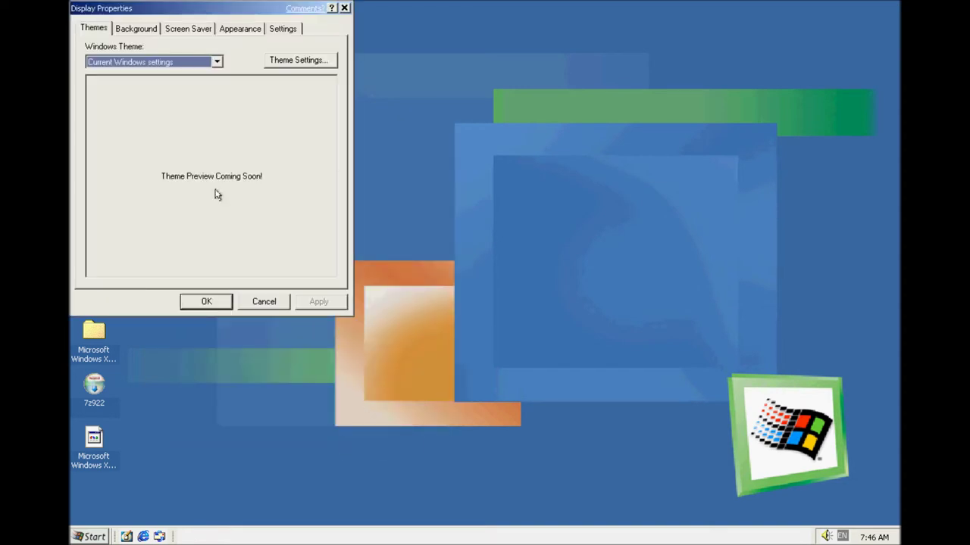
left_click(237, 28)
left_click(199, 271)
left_click(212, 271)
left_click(294, 271)
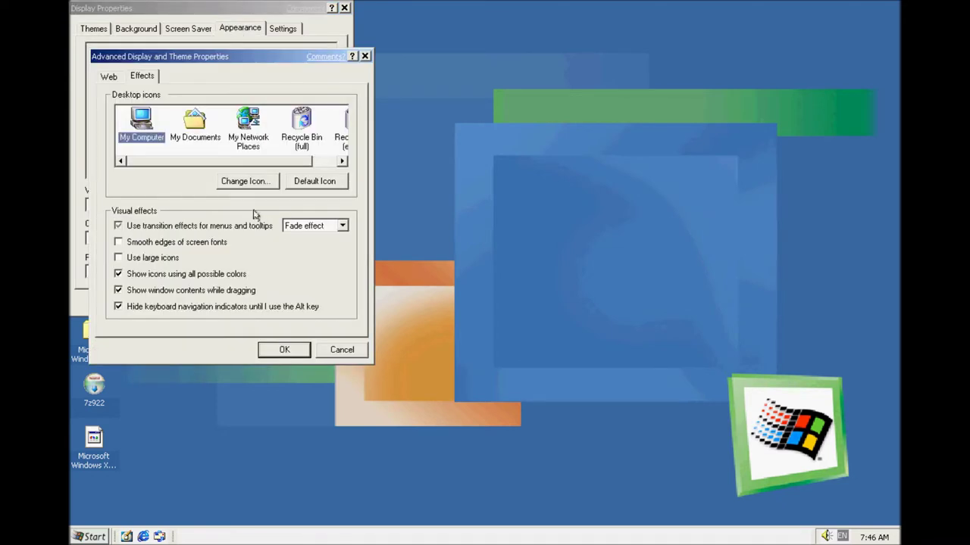
Step: Browse the replacement icons offered for the empty Recycle Bin, and leave the icon and advanced settings without changes
left_click_drag(224, 162, 246, 169)
left_click(322, 137)
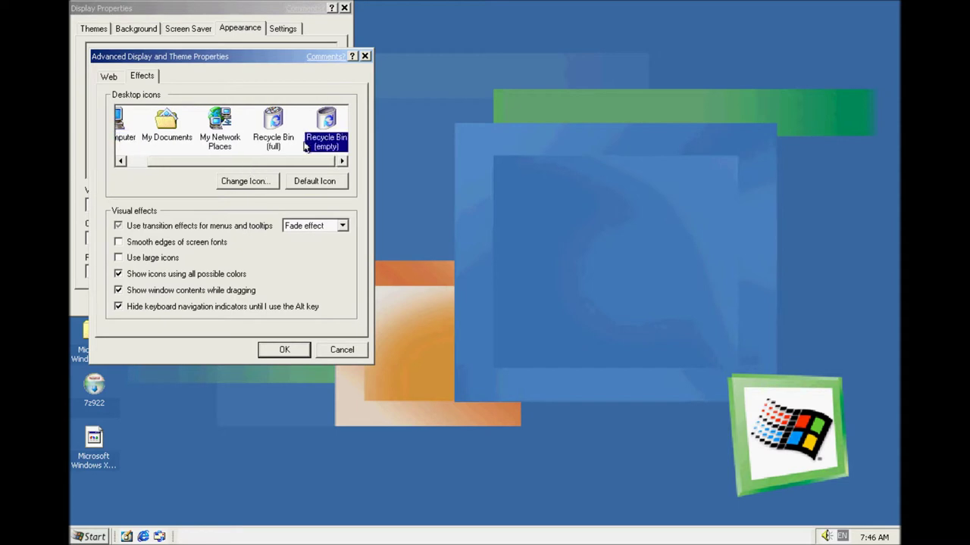
left_click(269, 182)
left_click_drag(194, 319, 286, 317)
left_click(298, 340)
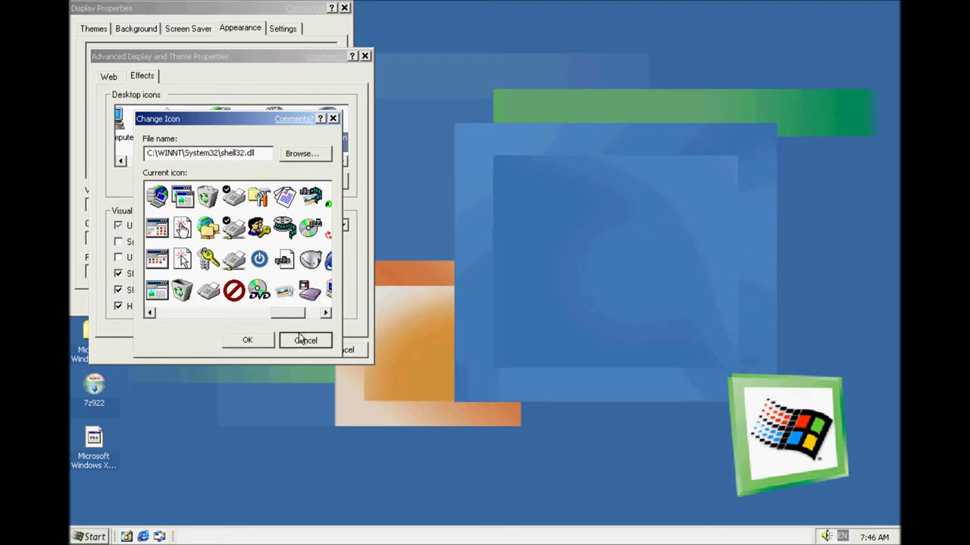
left_click(324, 347)
Step: Set the visual style to Windows Classic and confirm the display settings
left_click(216, 205)
left_click(206, 225)
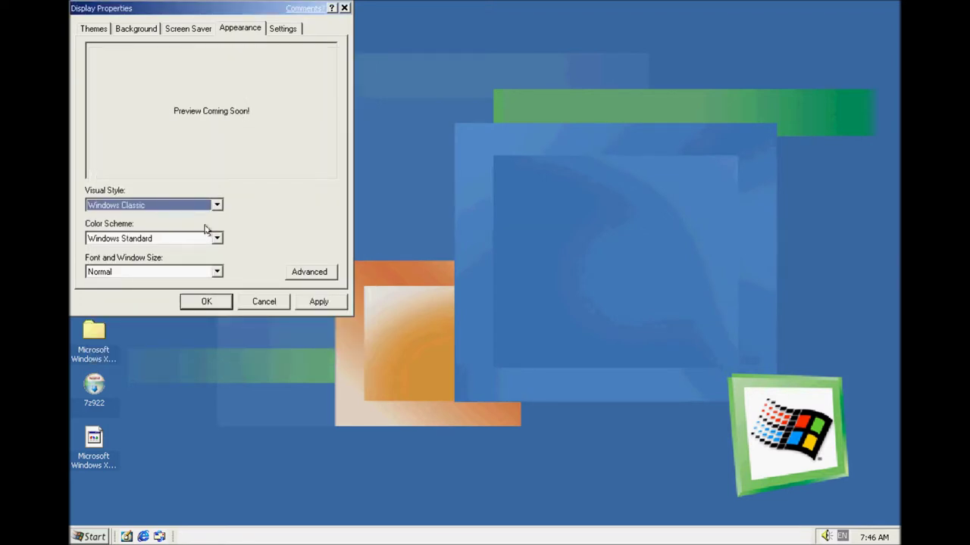
left_click(206, 302)
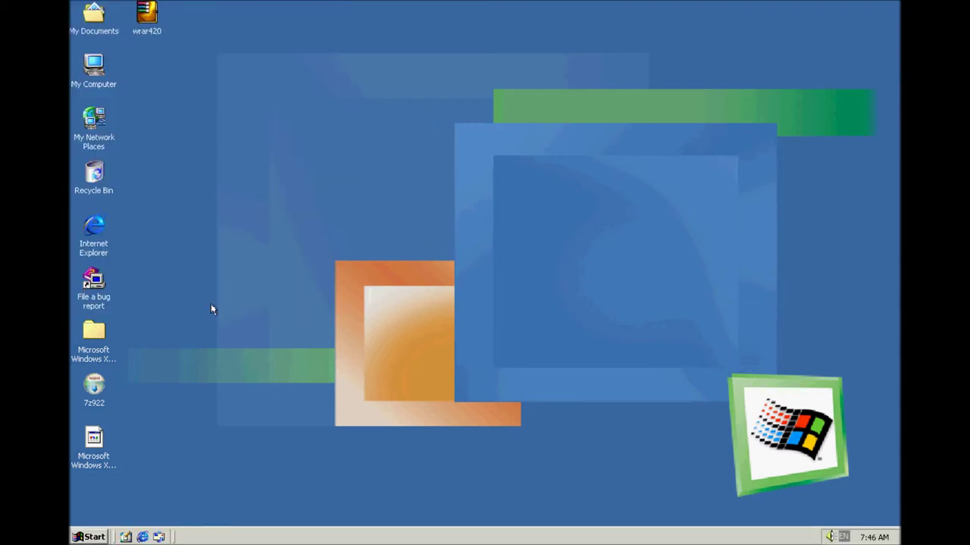
Step: Open Control Panel from My Computer, switch it to the Simple Control Panel view and enter the Appearance & Themes category
double_click(106, 84)
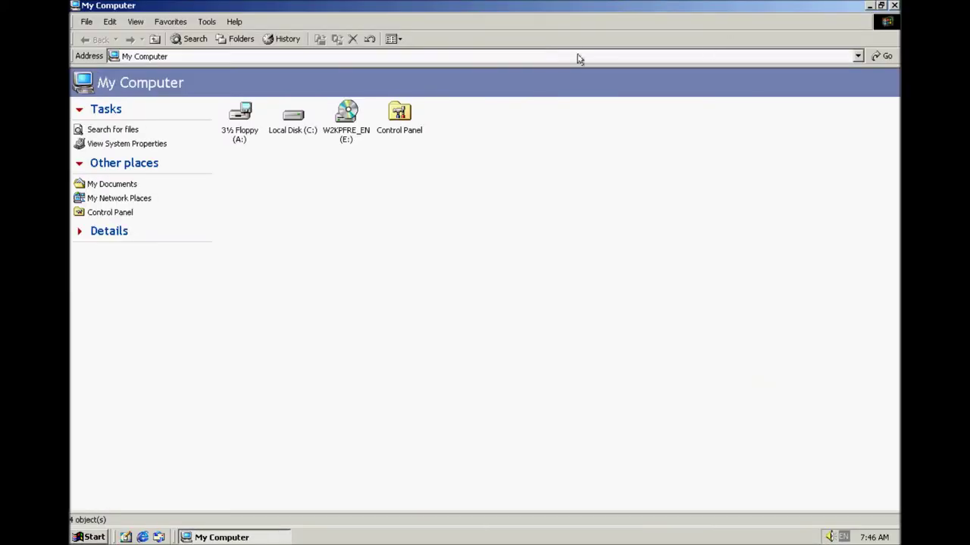
double_click(420, 126)
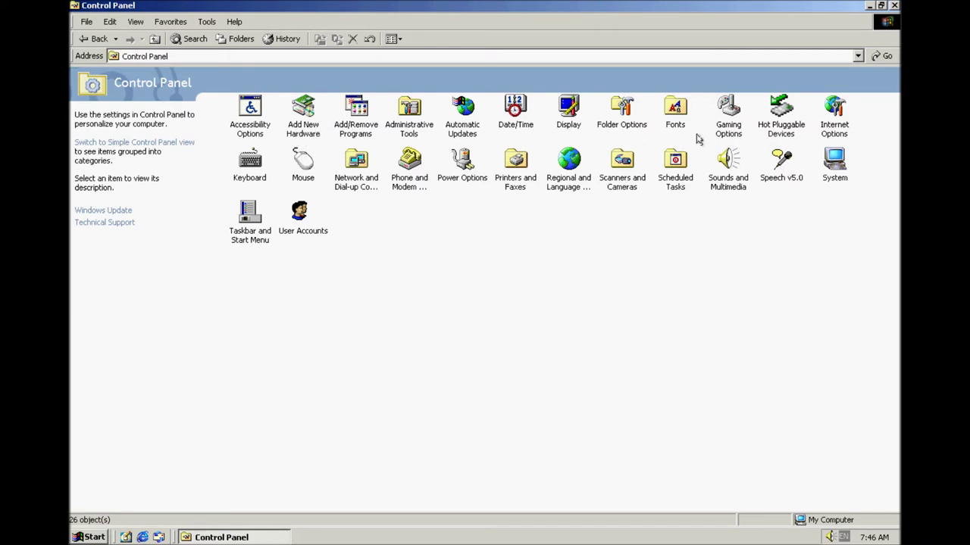
left_click(182, 144)
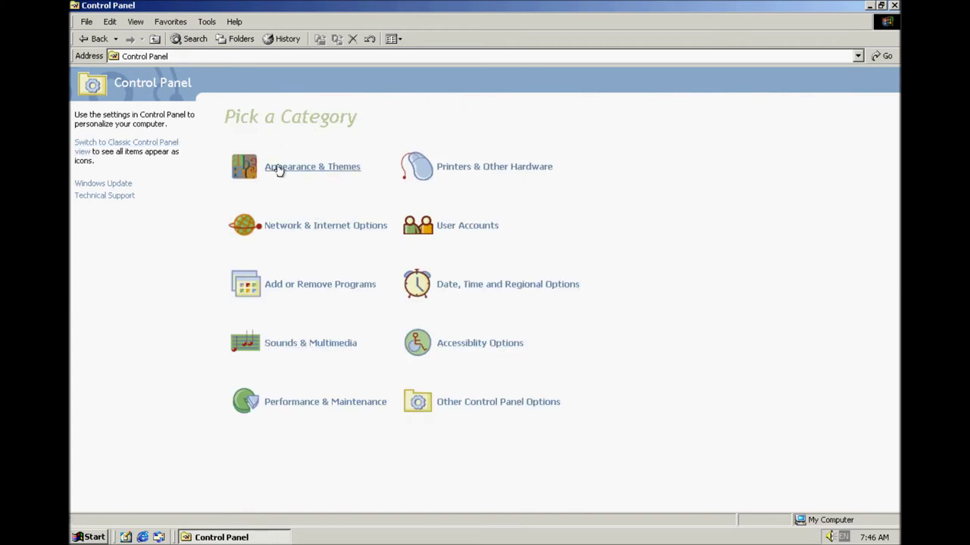
left_click(318, 168)
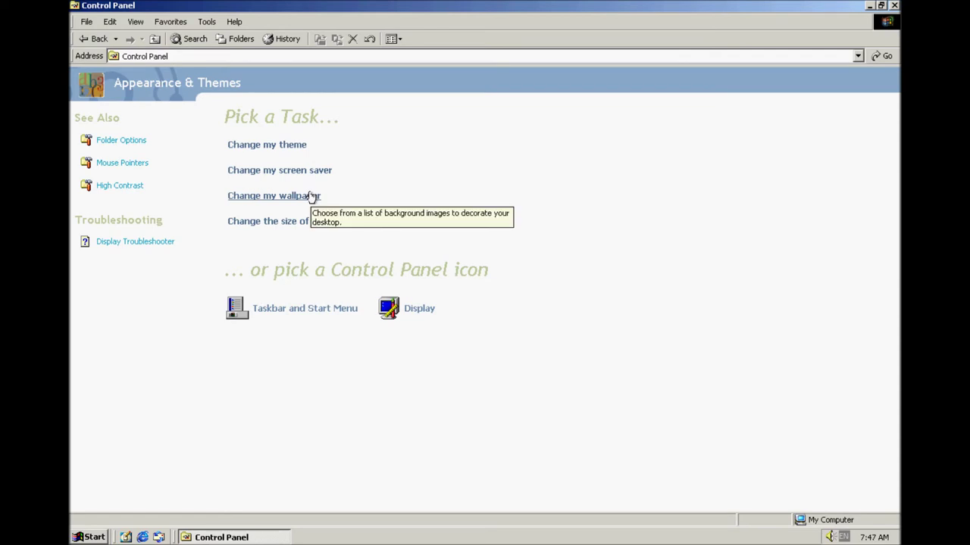
Step: Look through the Advanced, Start and Taskbar options of the Taskbar and Start Menu properties, and close them
left_click(326, 317)
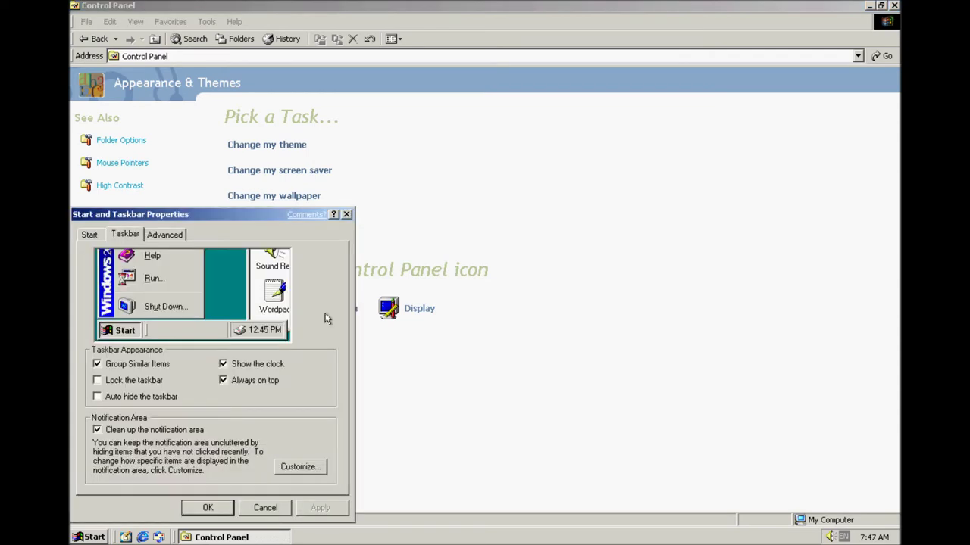
left_click(176, 236)
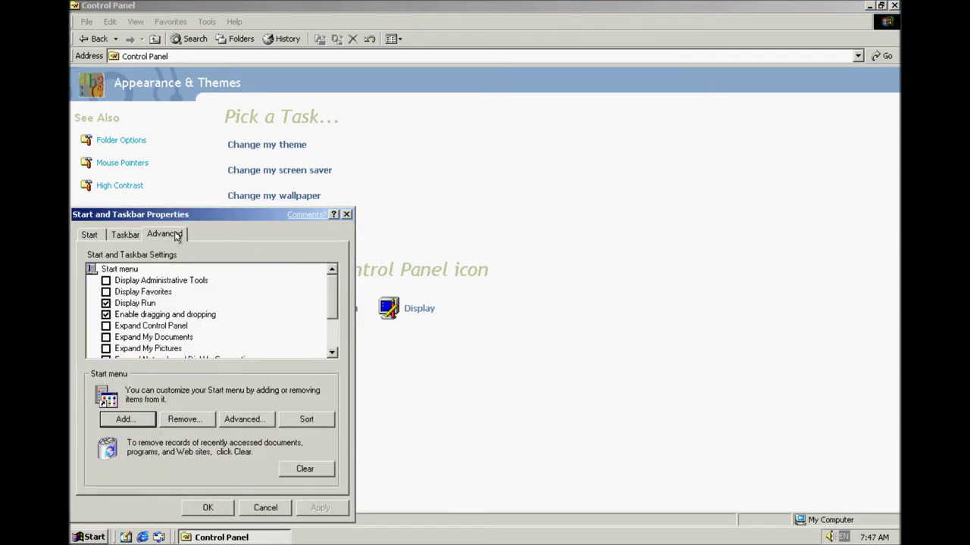
left_click(91, 236)
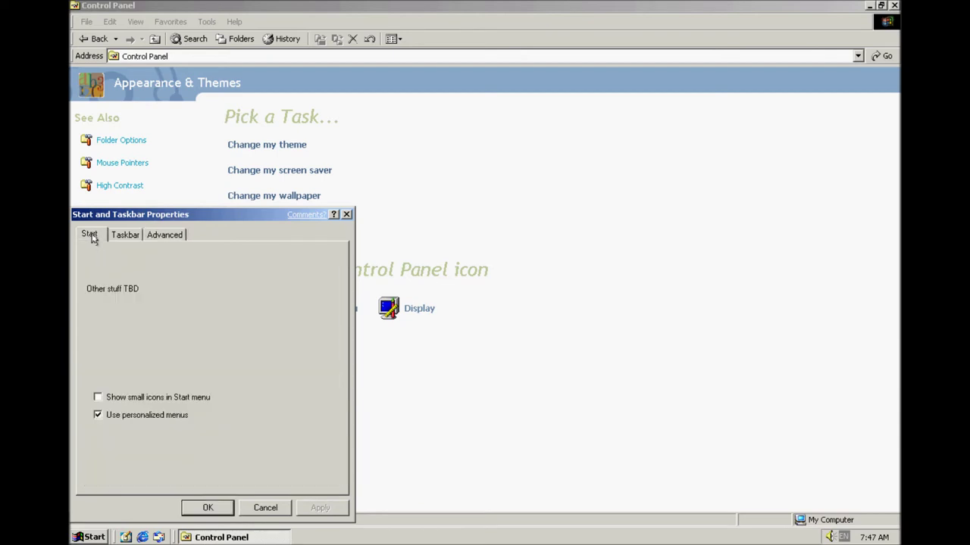
left_click(134, 237)
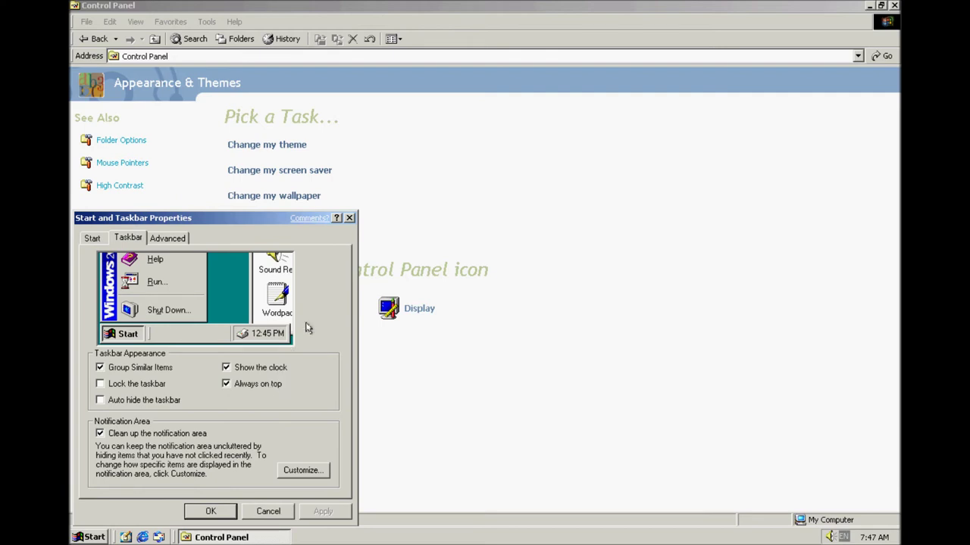
left_click(349, 218)
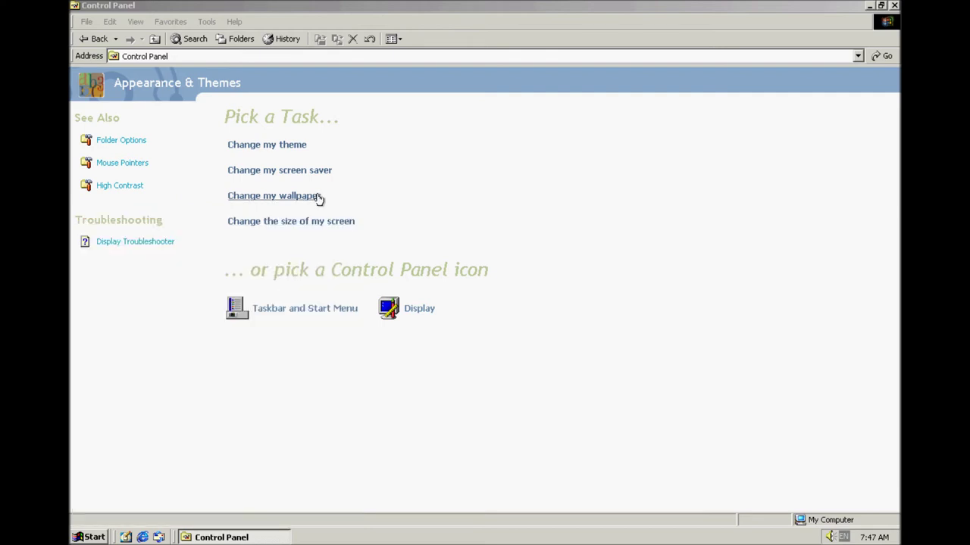
Step: Open the screen saver settings from Appearance & Themes and try My Pictures Slideshow and Mystify
left_click(314, 171)
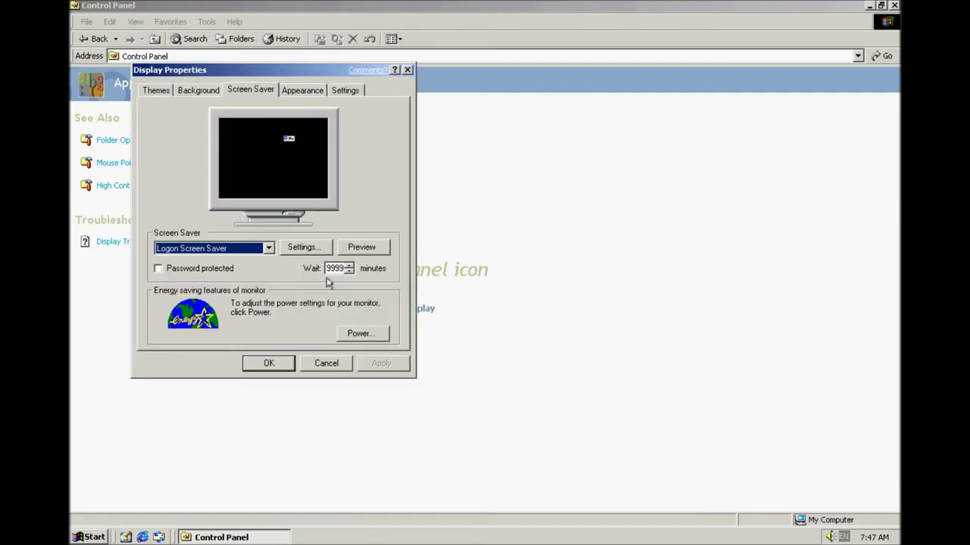
left_click(242, 250)
left_click(225, 363)
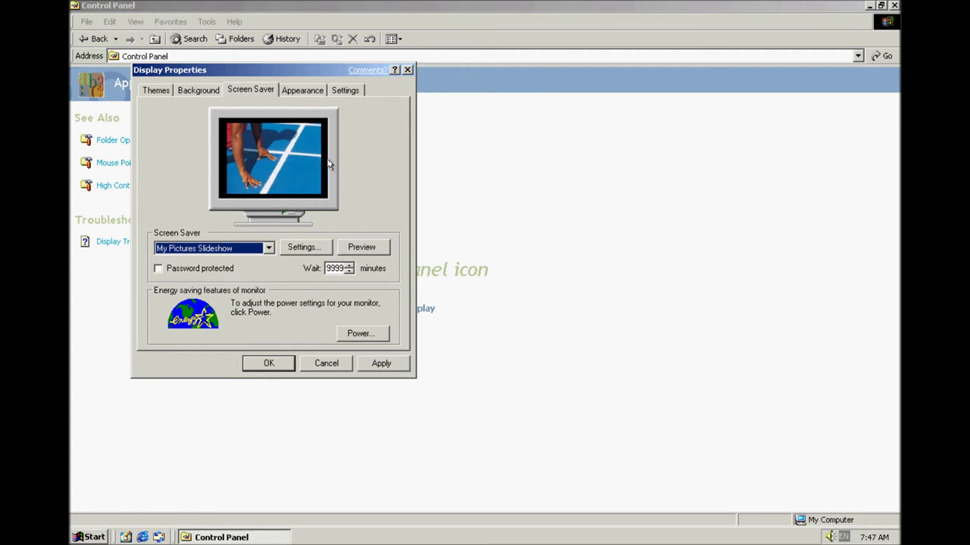
left_click(236, 249)
left_click(213, 374)
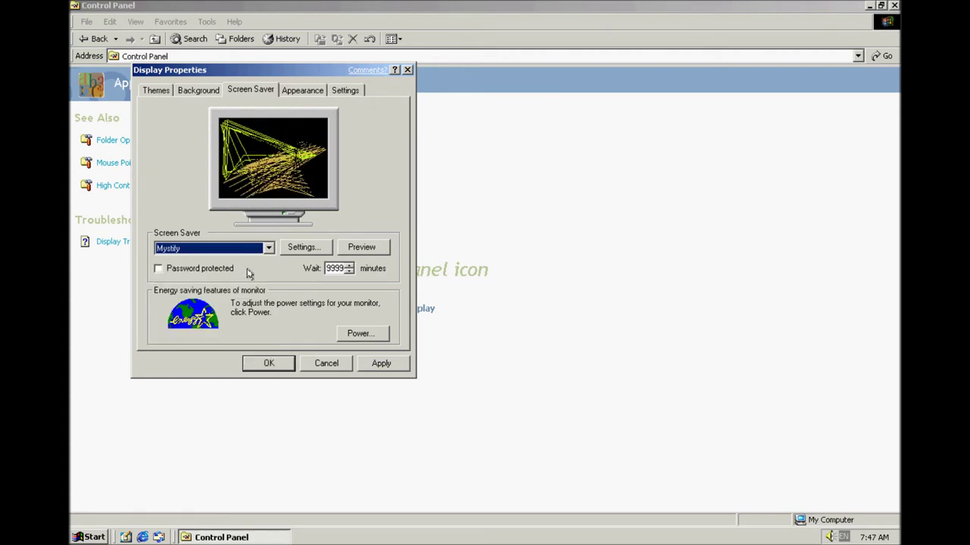
Step: Select the Starfield Simulation screen saver, raise its number of stars and preview it full screen
left_click(237, 250)
left_click(226, 382)
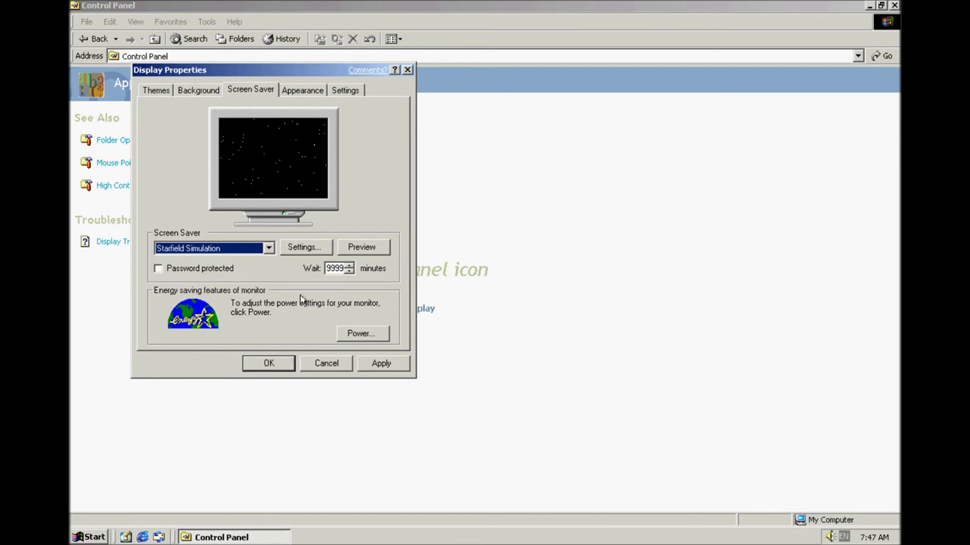
left_click(300, 248)
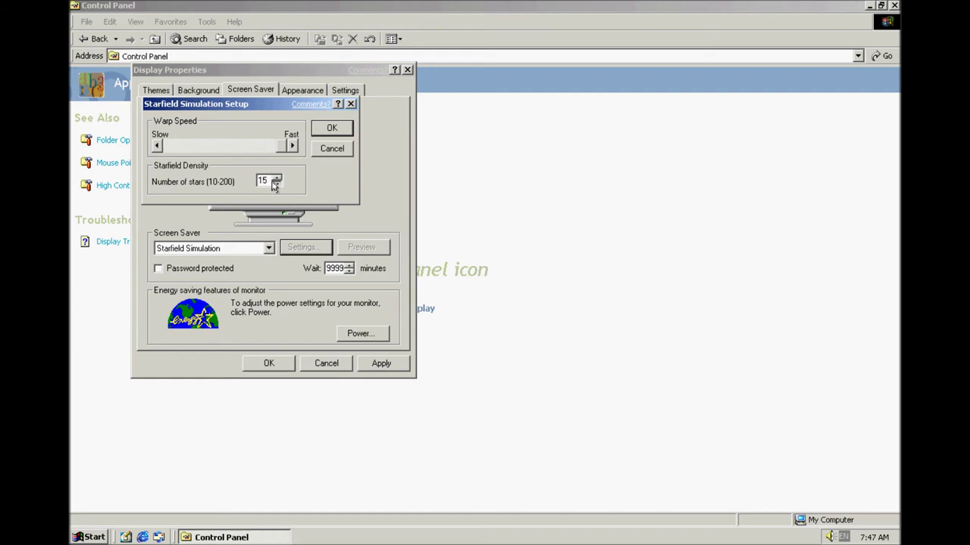
left_click(332, 128)
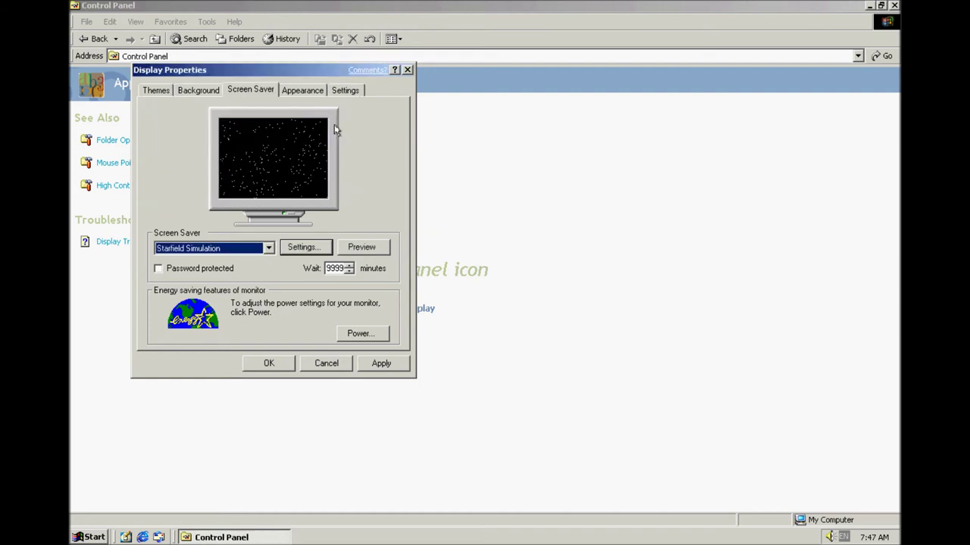
left_click(361, 248)
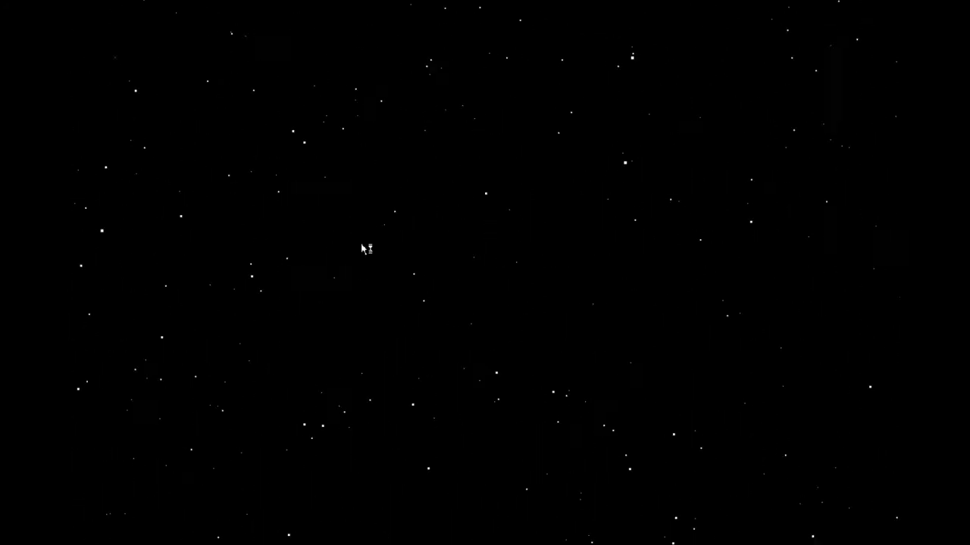
Step: Try the 3D FlowerBox (OpenGL) and 3D Maze (OpenGL) screen savers in the display properties
left_click(256, 249)
left_click(224, 271)
left_click(250, 248)
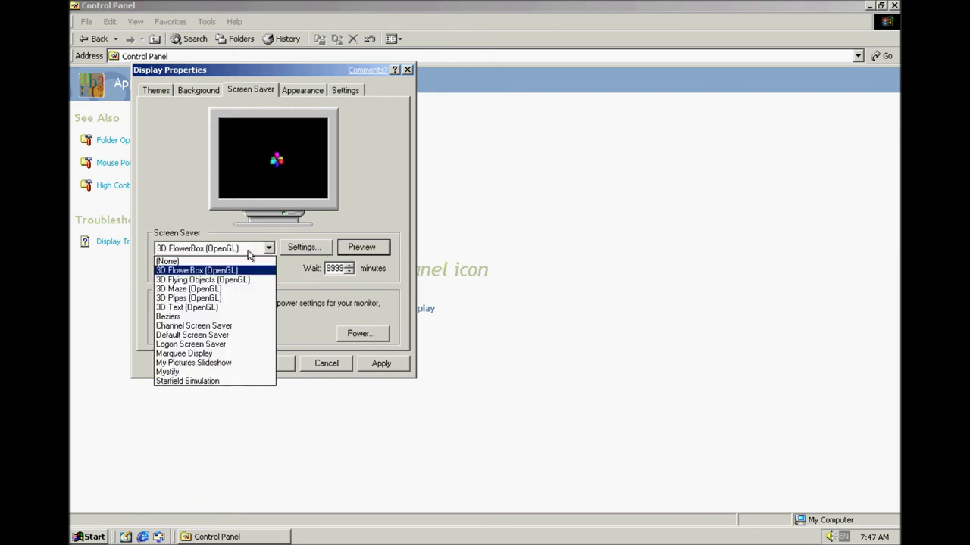
left_click(244, 289)
Step: Select the 3D Flying Objects (OpenGL) screen saver, set its object style to Windows Logo and preview it full screen
left_click(257, 249)
left_click(255, 281)
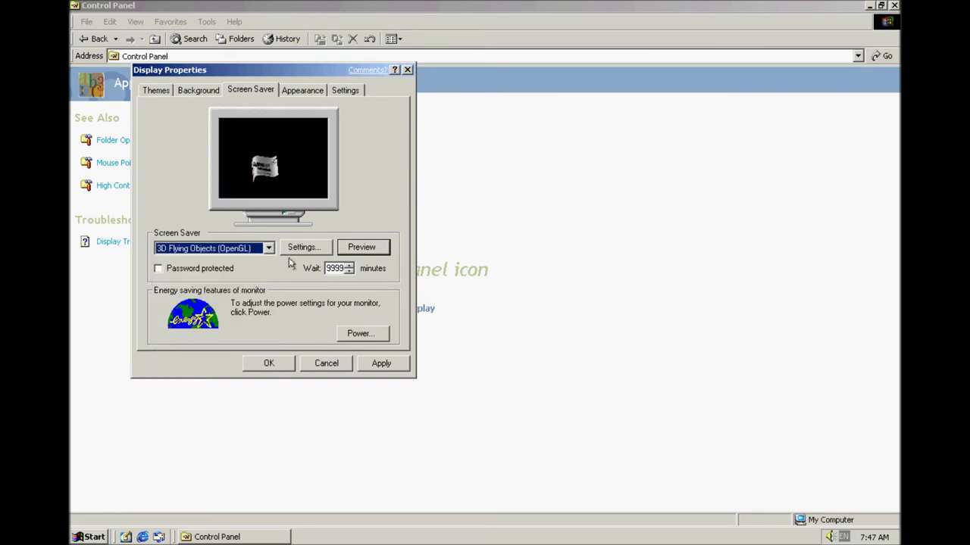
left_click(303, 250)
left_click(310, 152)
left_click(260, 162)
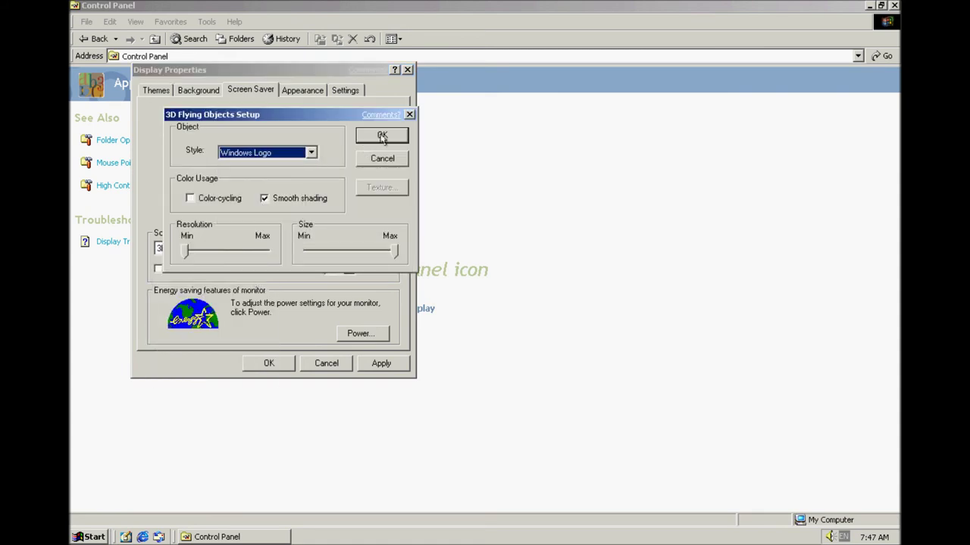
left_click(381, 134)
left_click(364, 248)
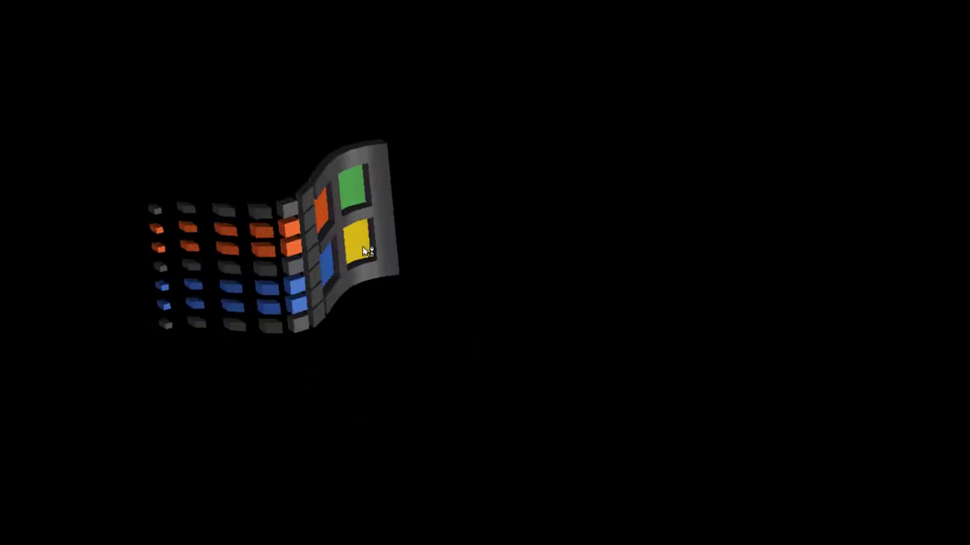
Step: Accept the screen saver selection in the display properties and close Control Panel
mouse_move(332, 249)
left_click(267, 364)
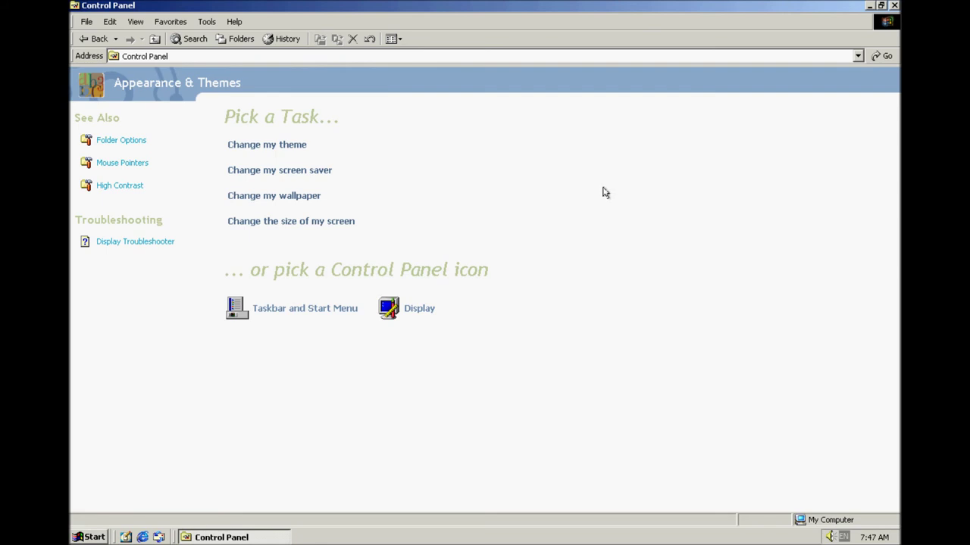
left_click(894, 6)
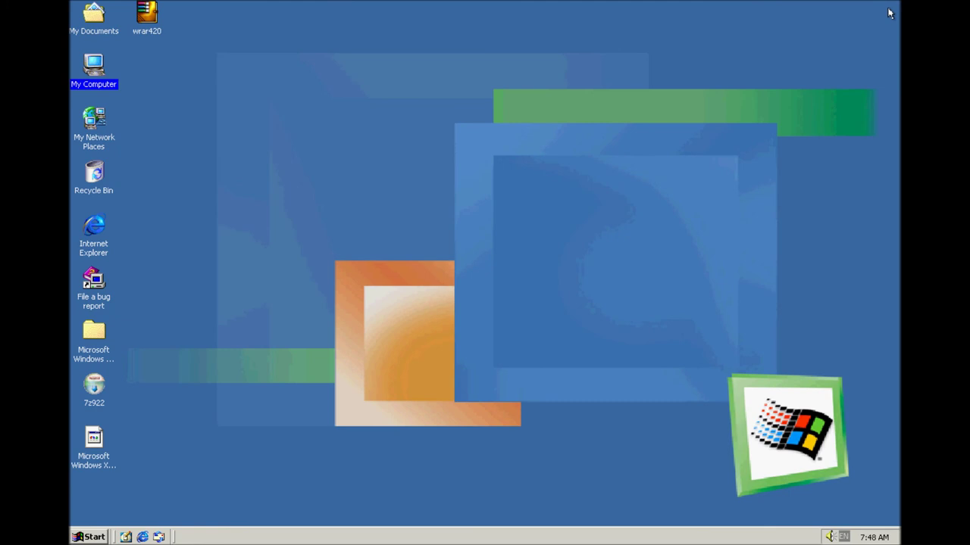